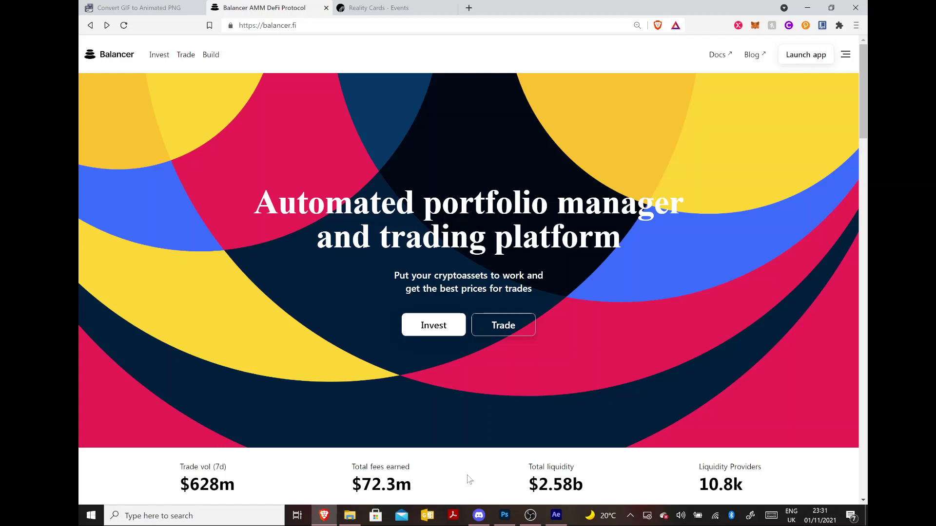
# - Look over the Reality Cards and Balancer tabs in Brave, then bring up Photoshop's Poapathon.psd
pyautogui.click(387, 9)
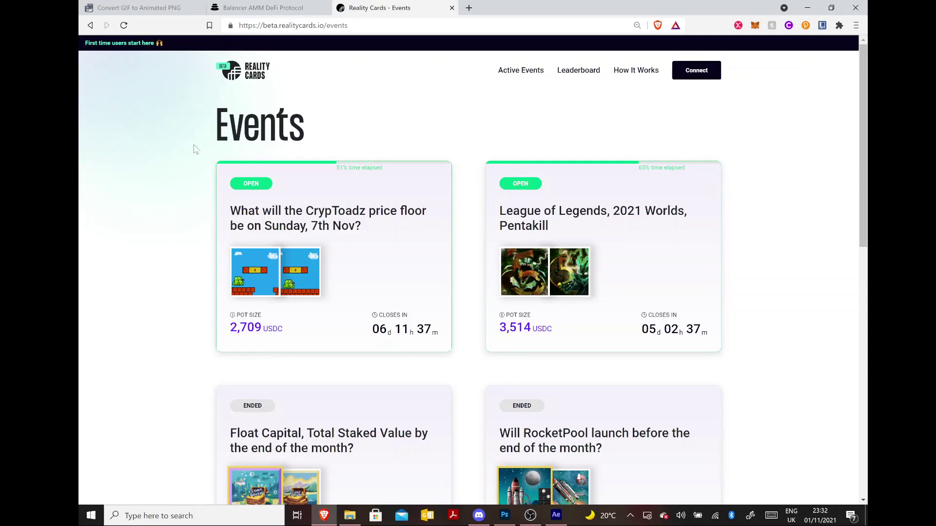
pyautogui.click(258, 8)
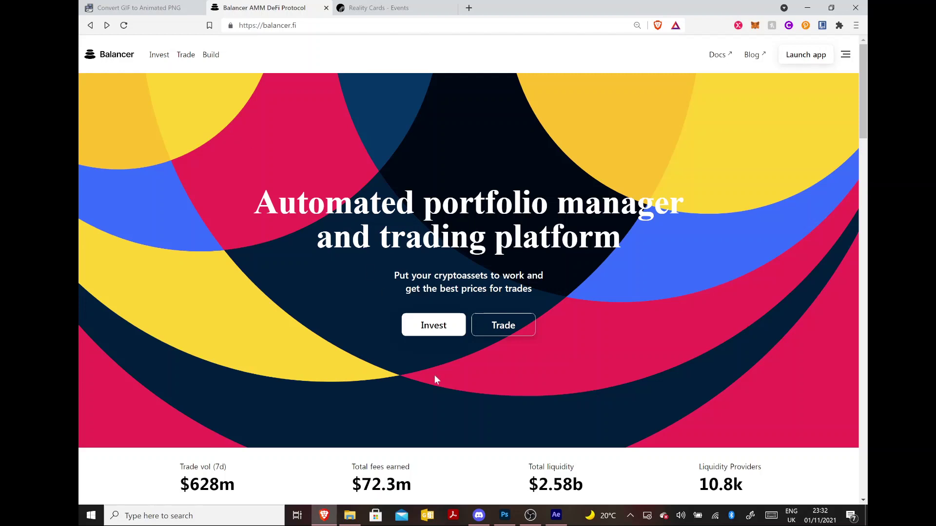
pyautogui.click(505, 515)
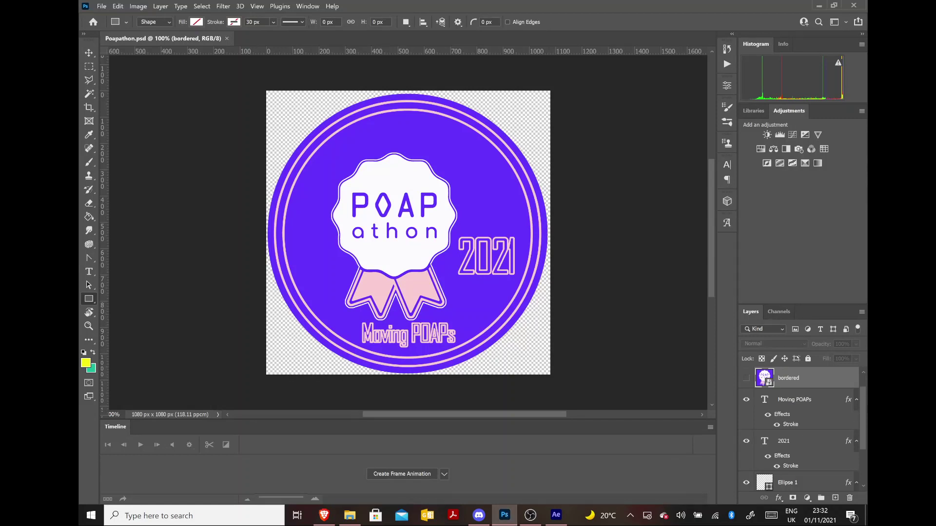
# - Quick-export the badge as Poapathon.png in the POAPathon folder, then switch to After Effects
pyautogui.moveTo(865, 409); pyautogui.dragTo(866, 386)
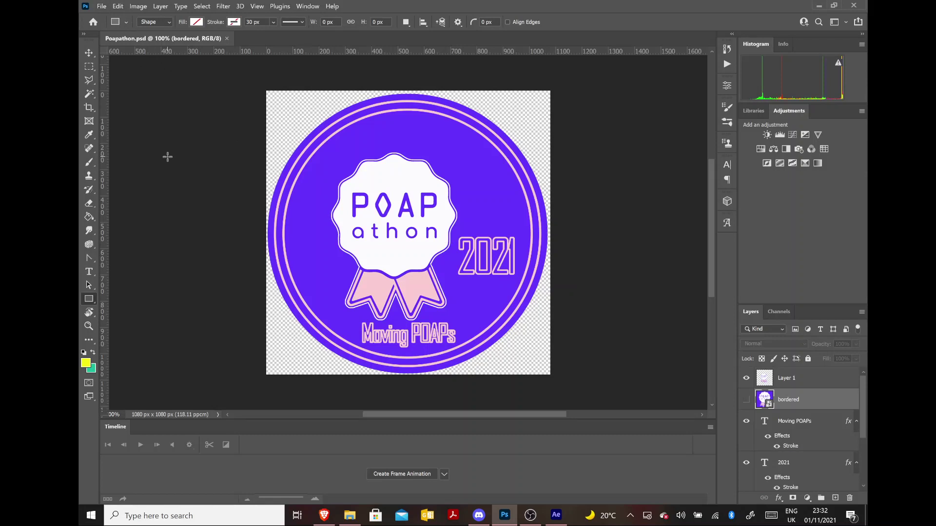
pyautogui.click(101, 6)
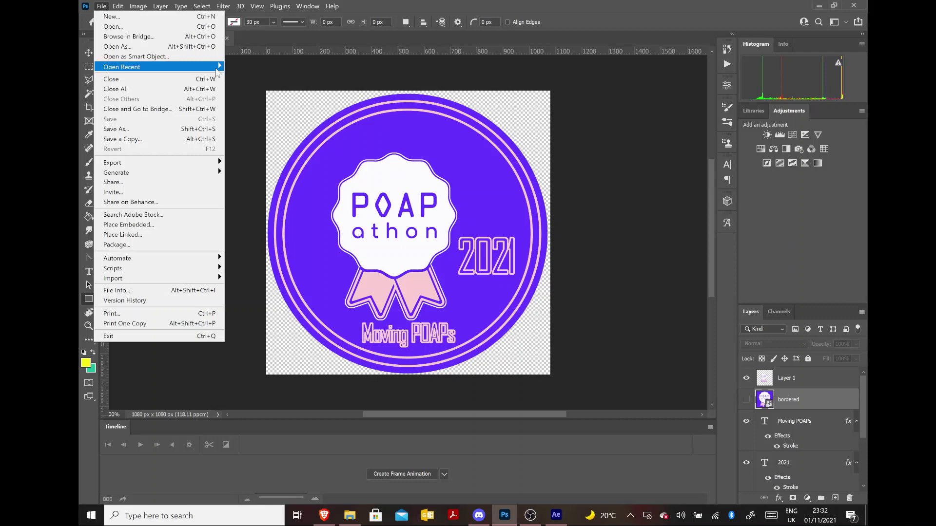
pyautogui.moveTo(210, 162)
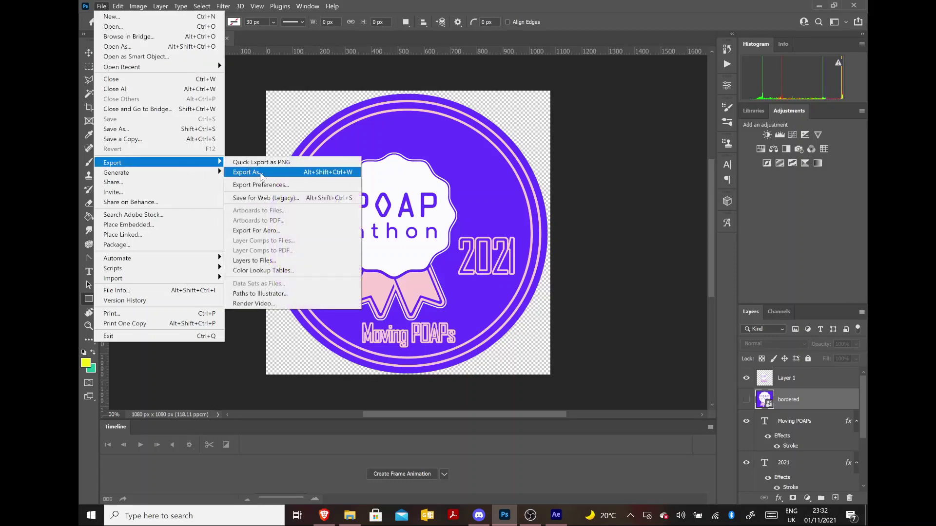
pyautogui.click(275, 166)
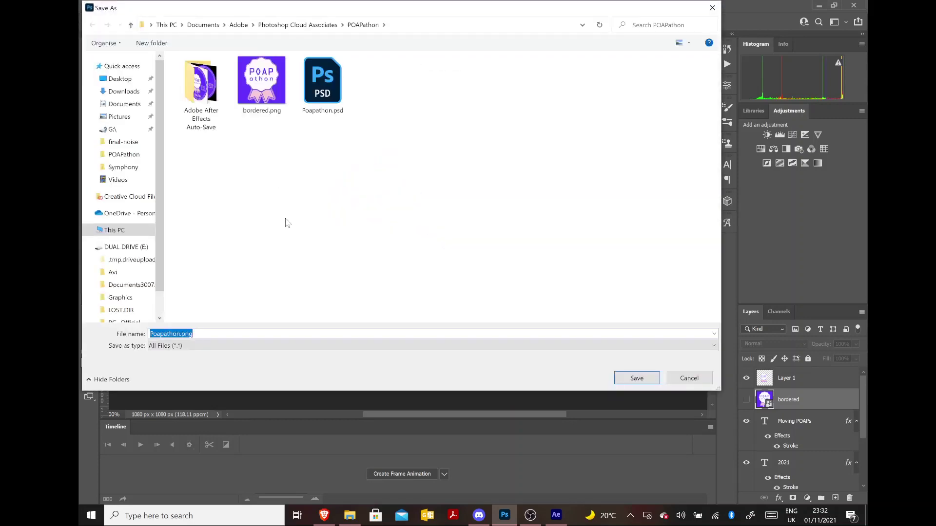
pyautogui.click(633, 374)
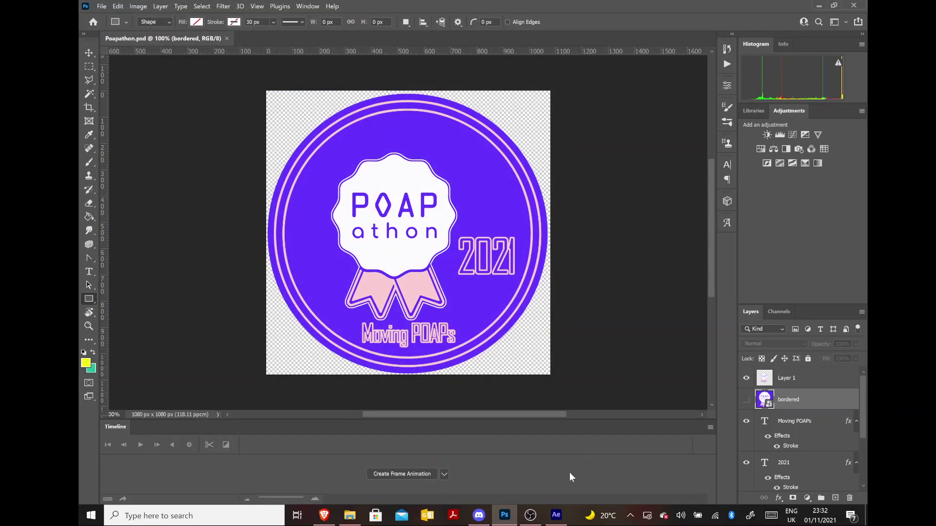
pyautogui.click(557, 516)
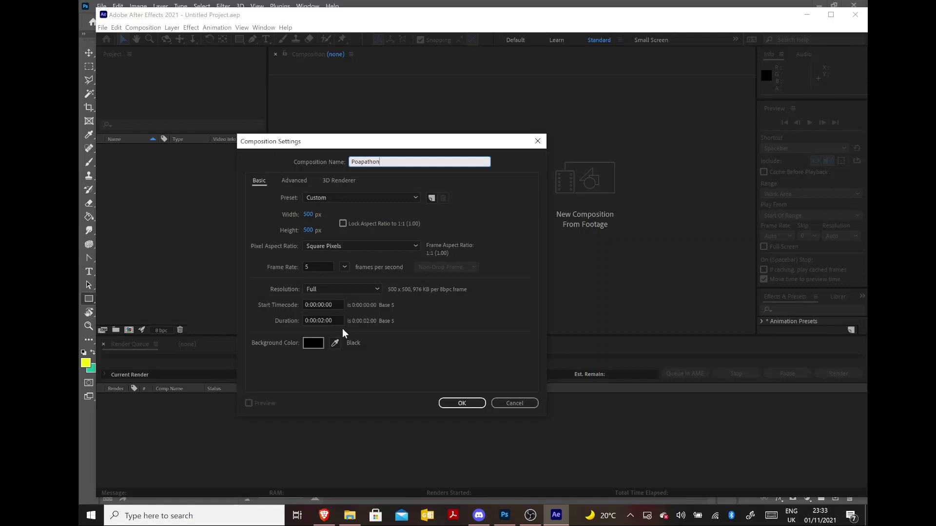
# - Accept the Poapathon comp settings: 500×500 px, 5 fps, 0:00:02:00 duration
pyautogui.click(440, 402)
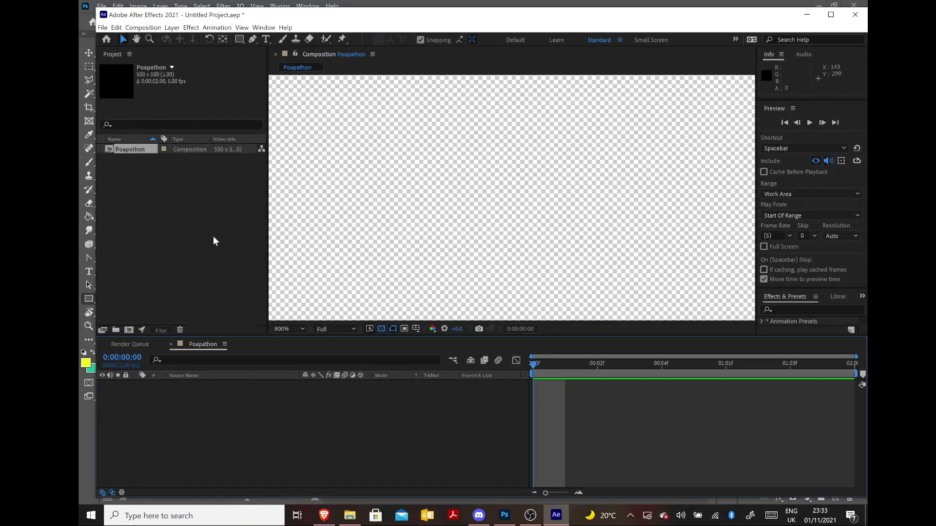
# - Import Poapathon.png from the Project panel as a new composition
pyautogui.rightClick(148, 190)
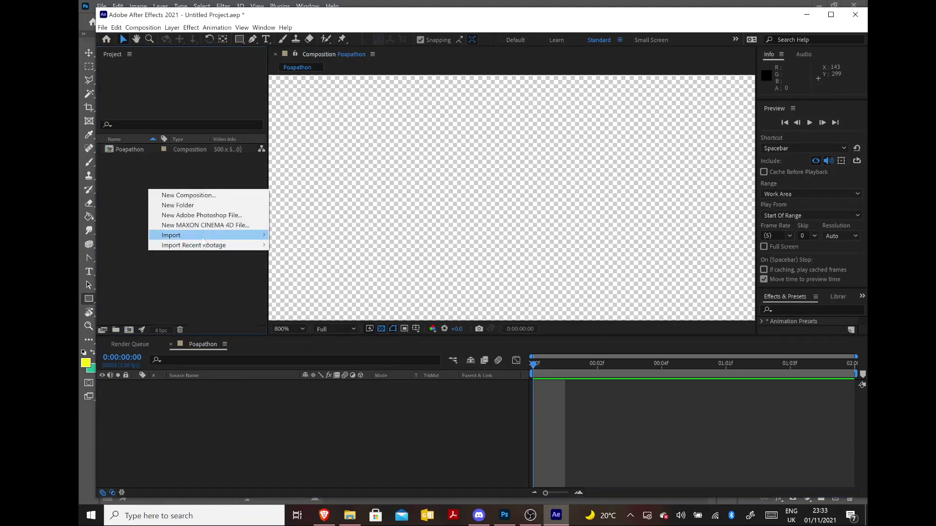
pyautogui.moveTo(204, 236)
pyautogui.click(316, 235)
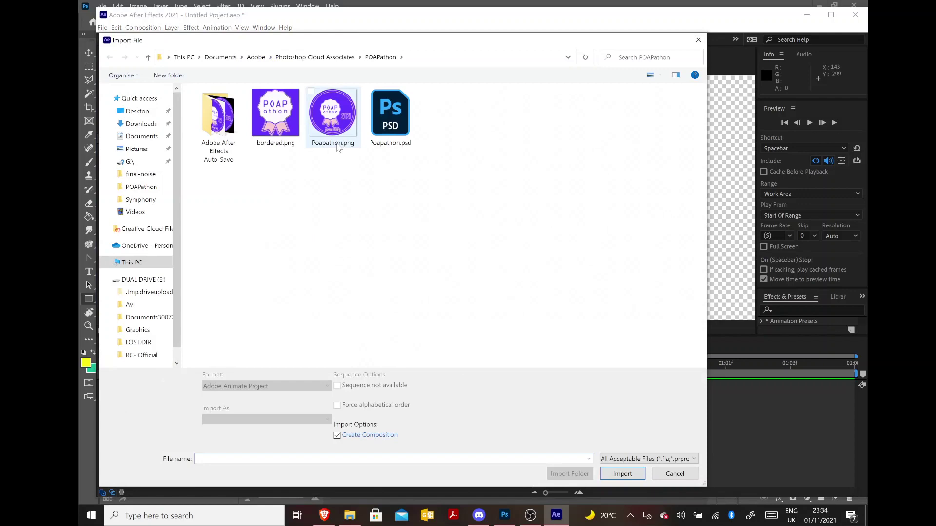
pyautogui.click(338, 146)
pyautogui.click(610, 473)
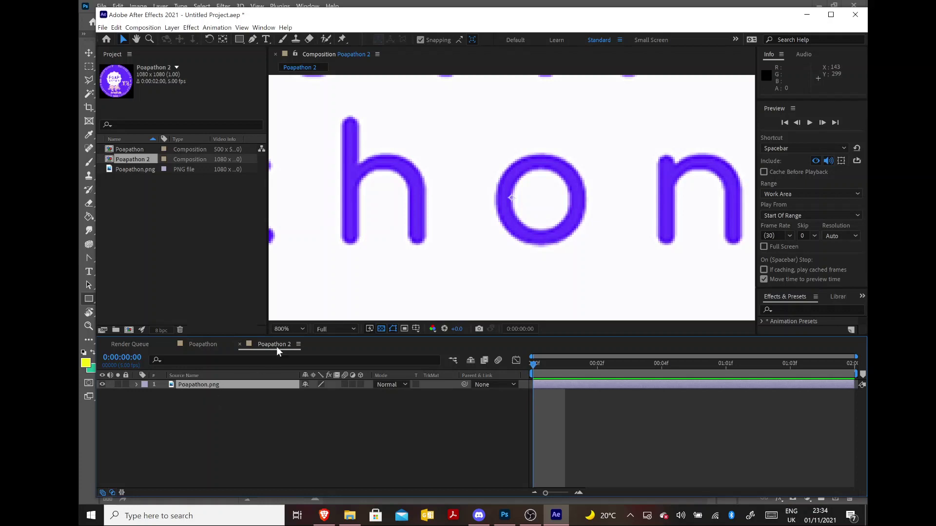
# - Fit the badge comp in the viewer and set the badge layer's Scale to 45%
pyautogui.click(286, 329)
pyautogui.click(303, 153)
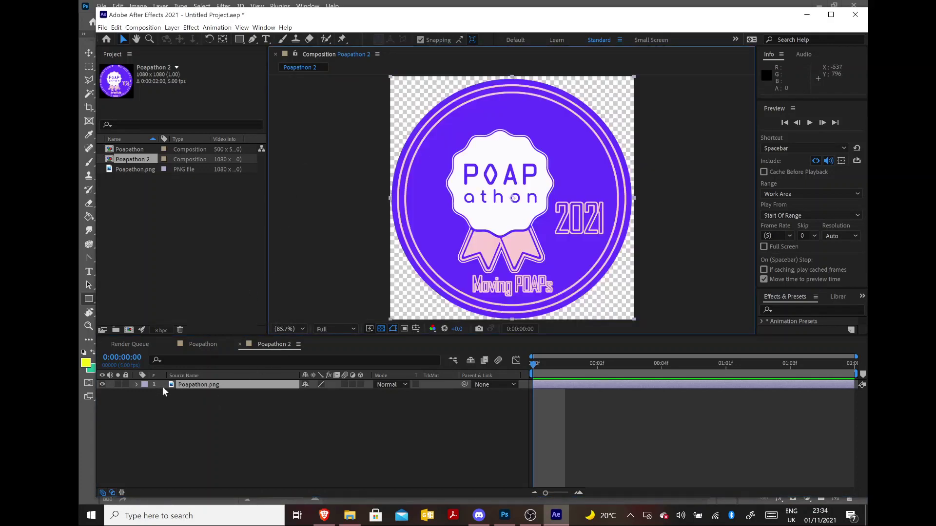
pyautogui.click(136, 384)
pyautogui.click(145, 394)
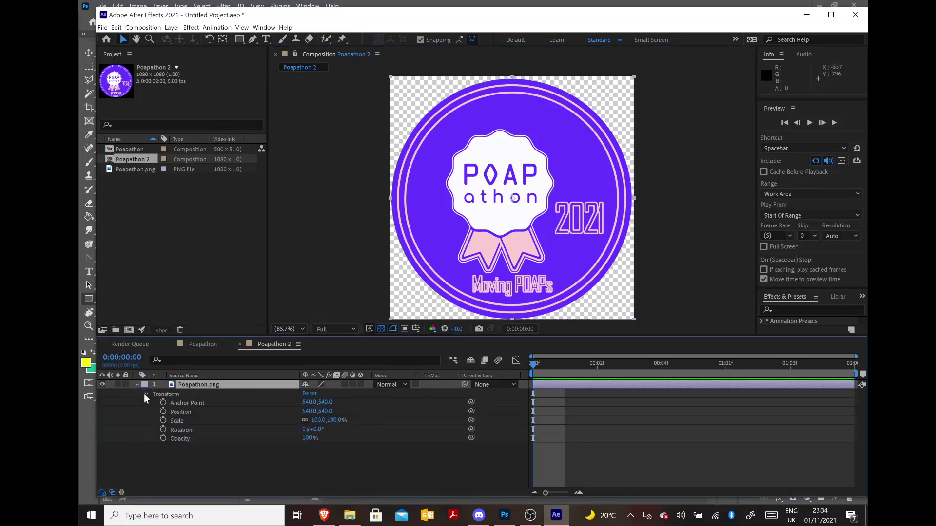
pyautogui.click(334, 420)
pyautogui.write('45')
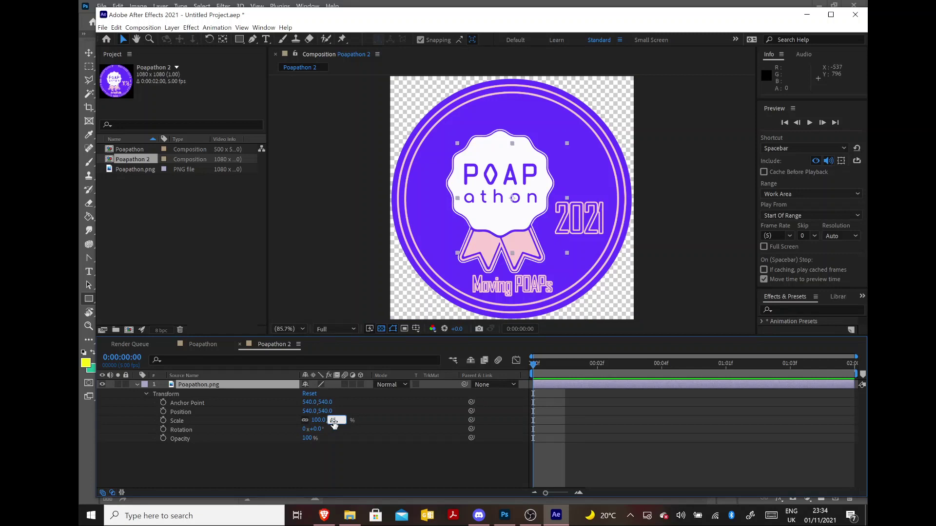
pyautogui.press('Return')
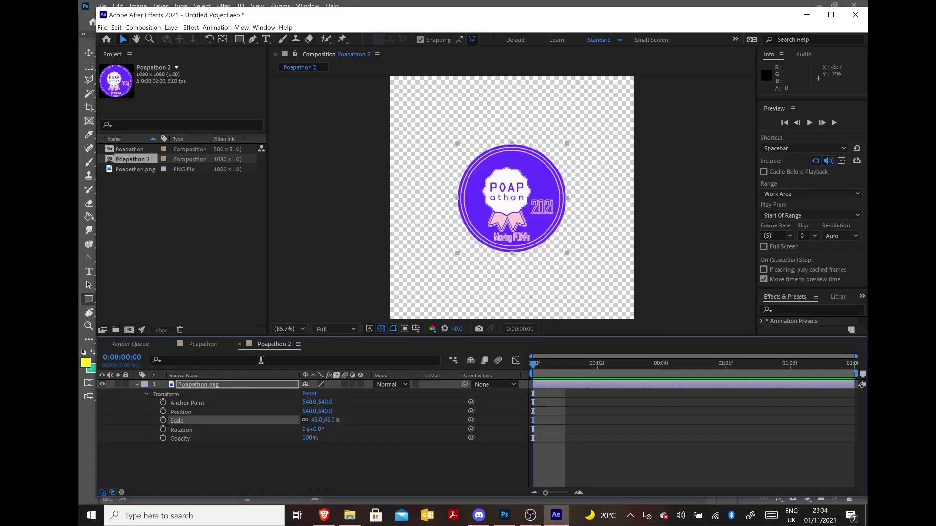
# - Add Poapathon.png to the Poapathon comp at 45% scale and fit the view
pyautogui.click(217, 345)
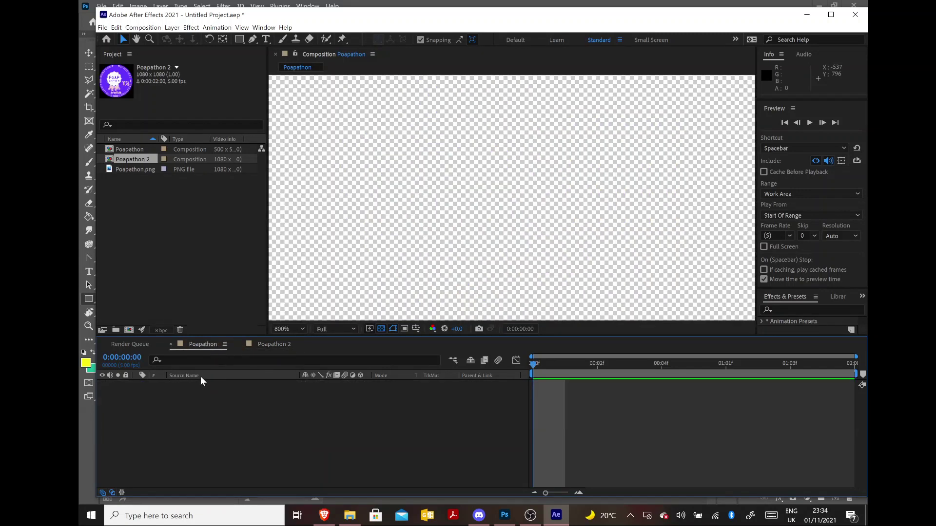
pyautogui.moveTo(137, 168); pyautogui.dragTo(174, 393)
pyautogui.click(136, 384)
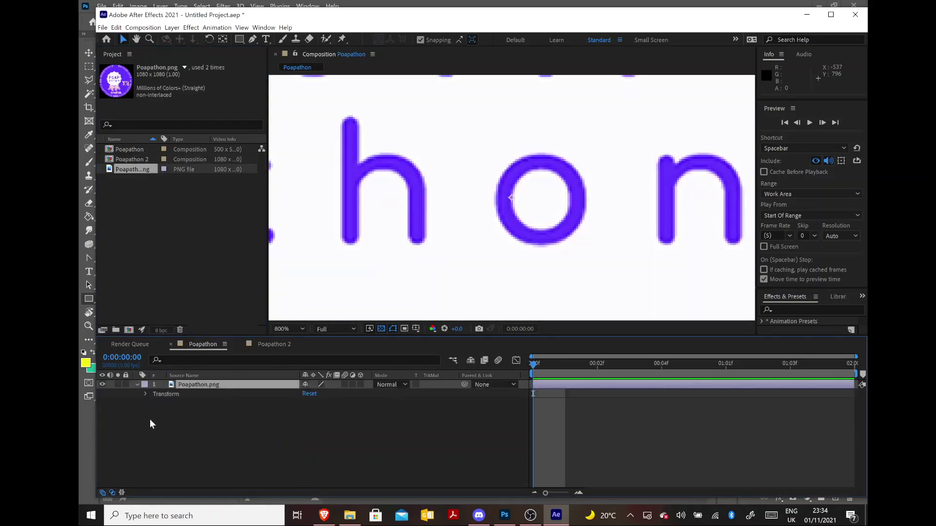
pyautogui.click(144, 394)
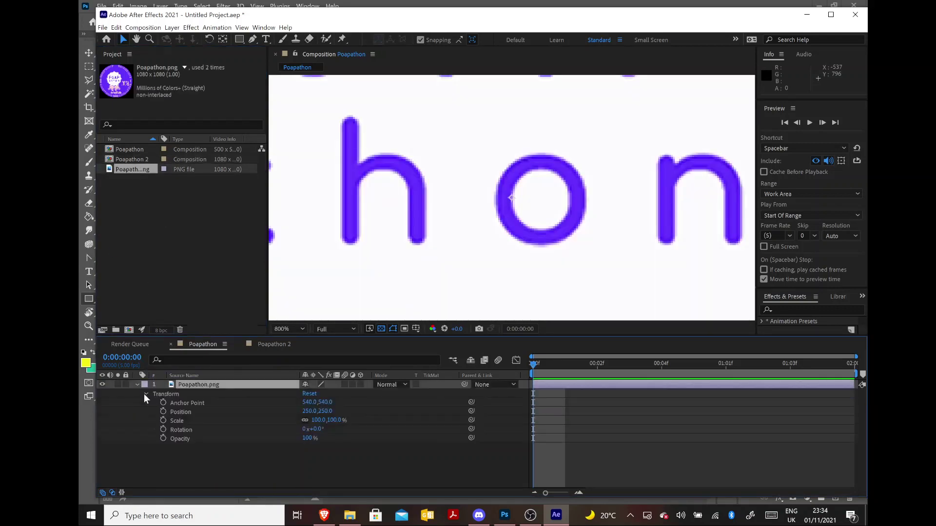
pyautogui.click(330, 421)
pyautogui.write('45')
pyautogui.press('Return')
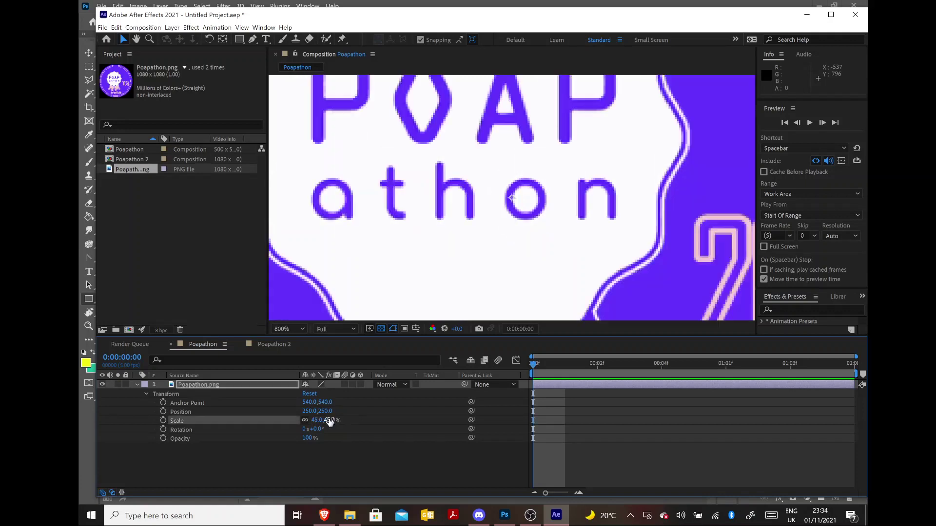
pyautogui.click(297, 327)
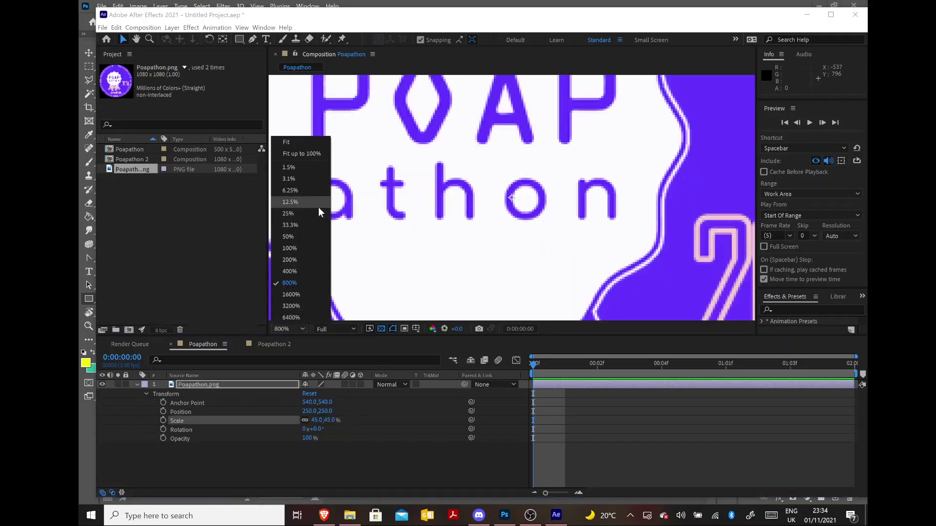
pyautogui.click(302, 153)
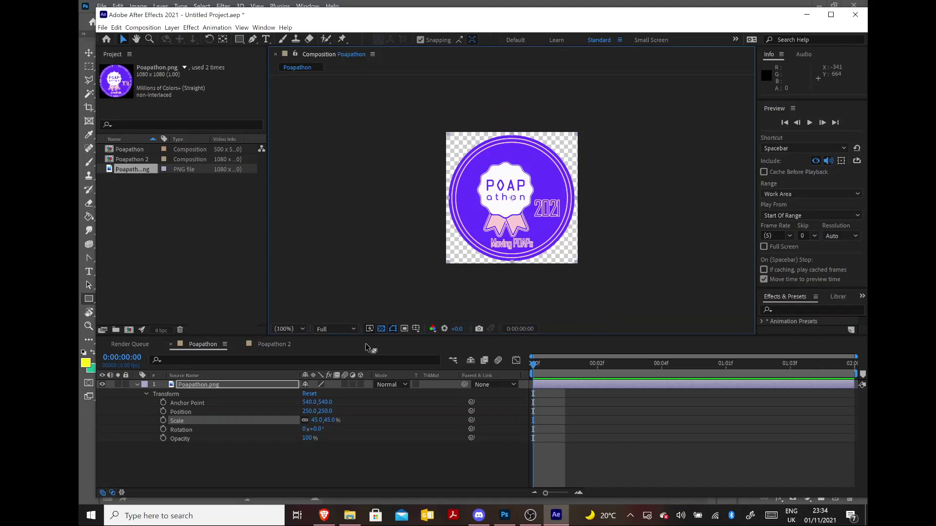
pyautogui.click(205, 384)
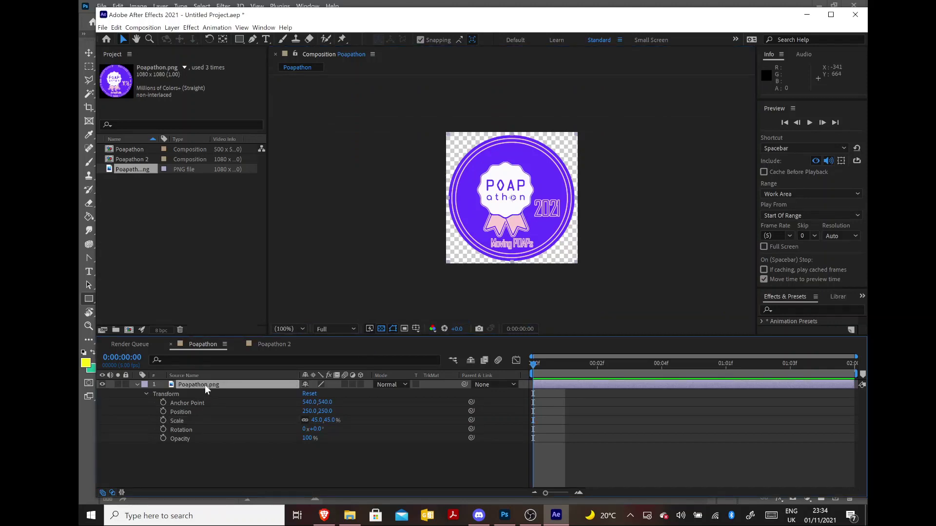
# - Duplicate the badge layer, pre-compose the top copy as Poapathon.png Comp 1, and open it
pyautogui.hotkey('ctrl', 'd')
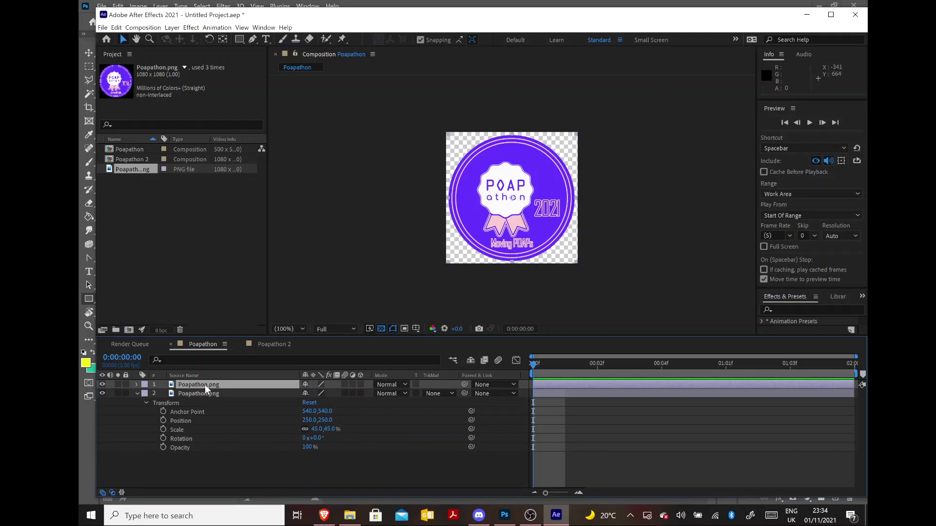
pyautogui.rightClick(205, 385)
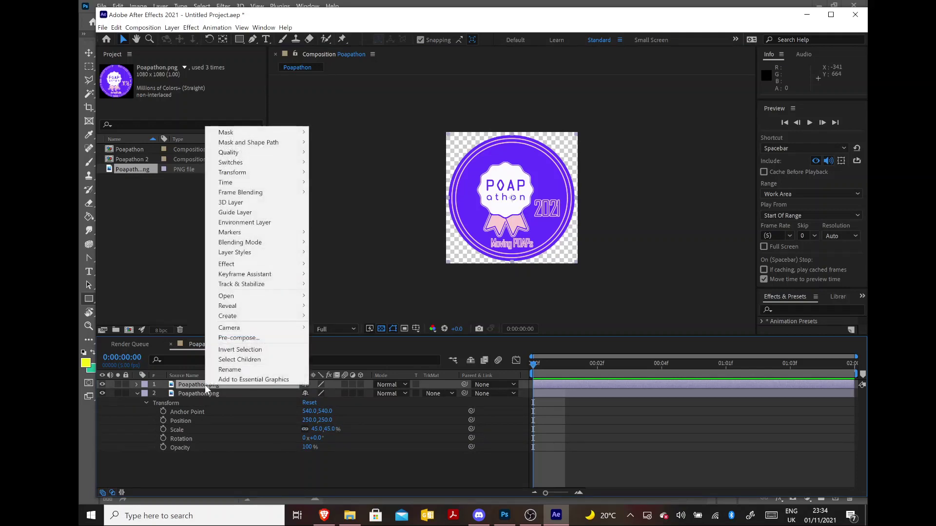
pyautogui.click(245, 338)
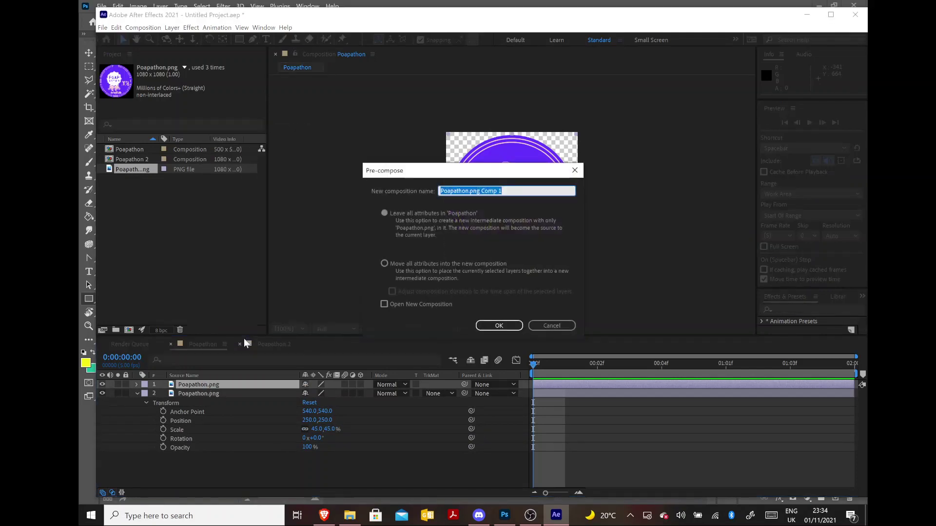
pyautogui.click(492, 325)
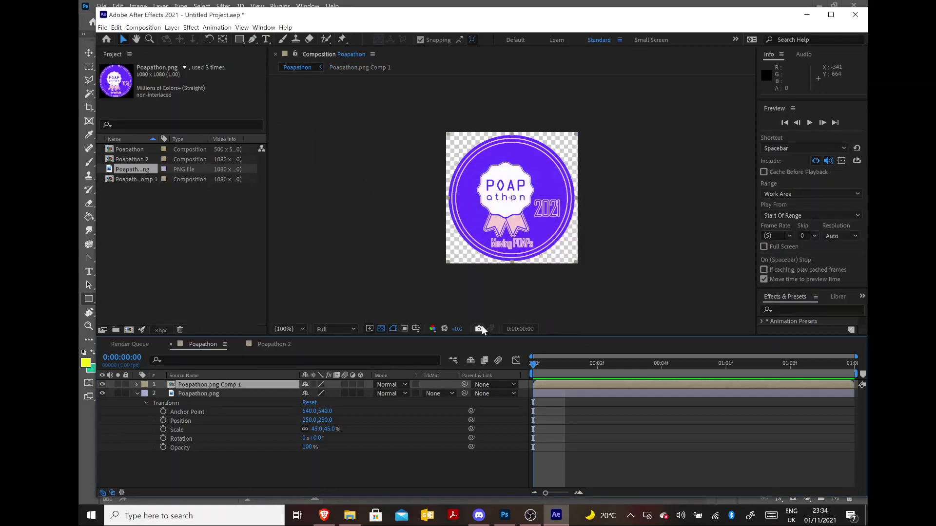
pyautogui.doubleClick(239, 384)
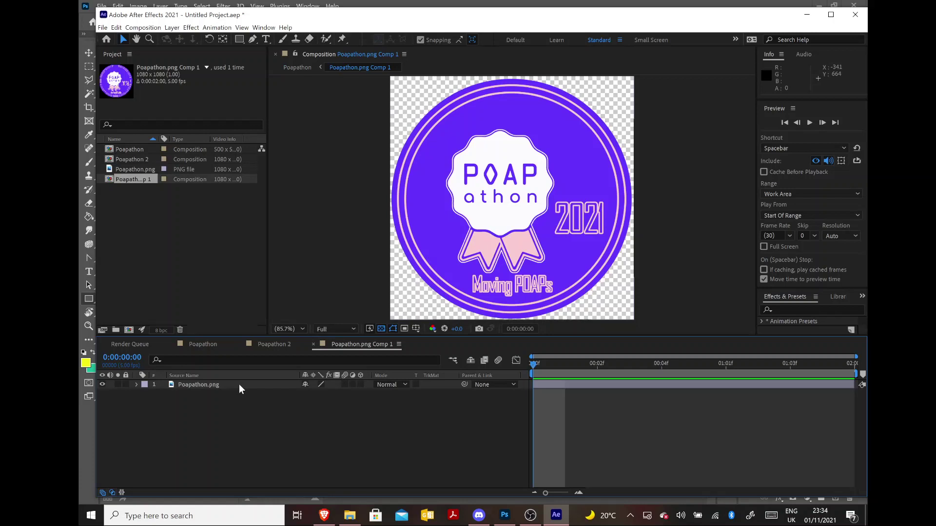
# - Duplicate the badge inside the pre-comp, scale the copy to 4.1%, and place it in the 'o'
pyautogui.click(209, 386)
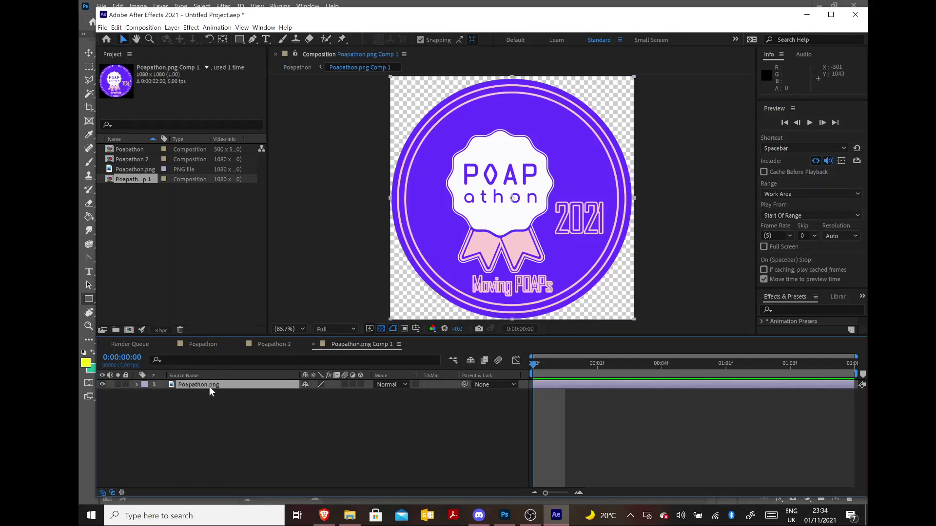
pyautogui.hotkey('ctrl', 'd')
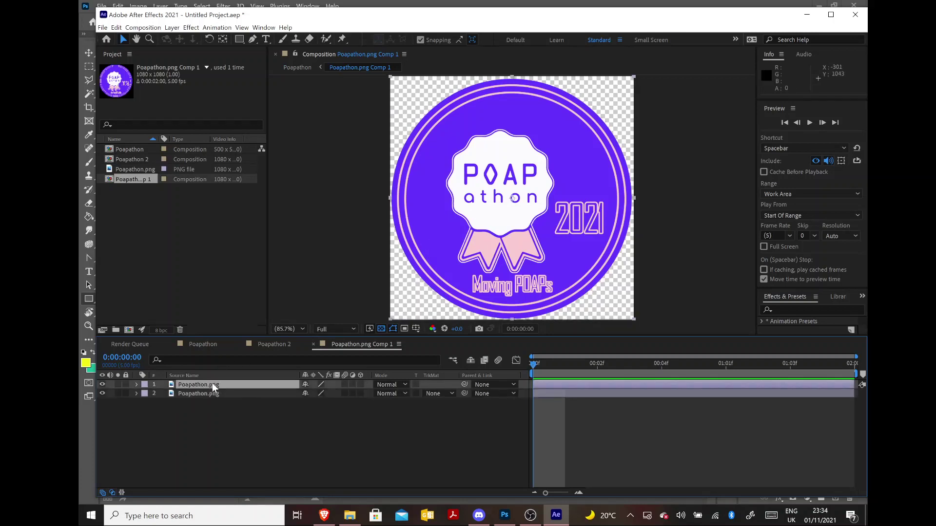
pyautogui.click(138, 384)
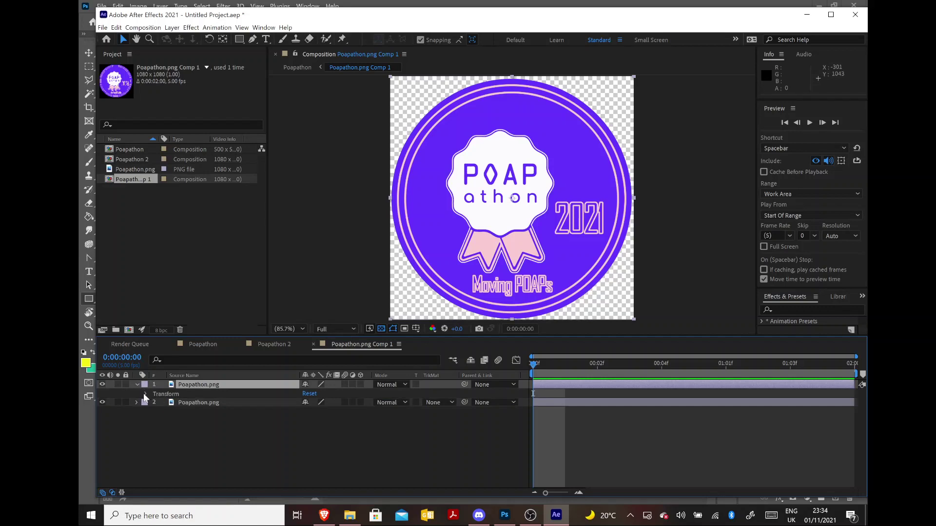
pyautogui.click(145, 394)
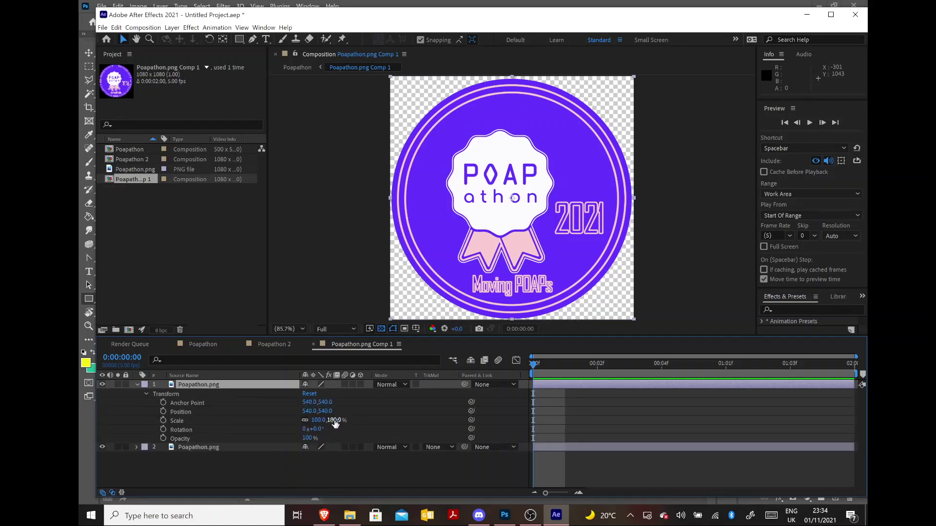
pyautogui.moveTo(335, 422); pyautogui.dragTo(289, 428)
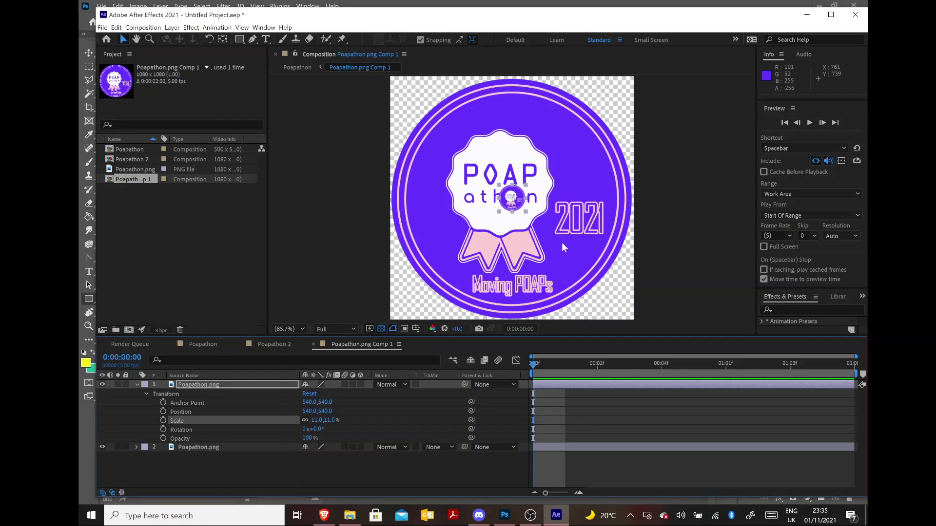
pyautogui.press('.')
pyautogui.press('.')
pyautogui.press('.')
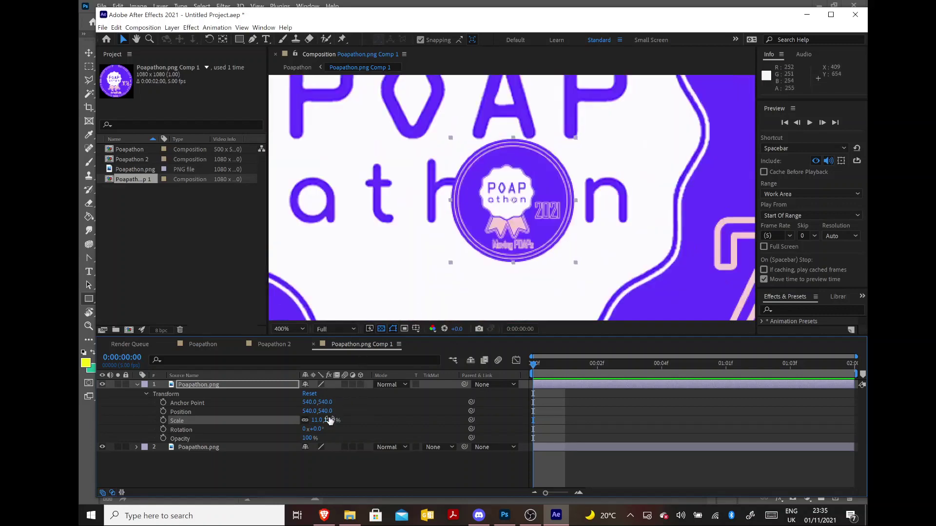
pyautogui.moveTo(330, 420); pyautogui.dragTo(327, 419)
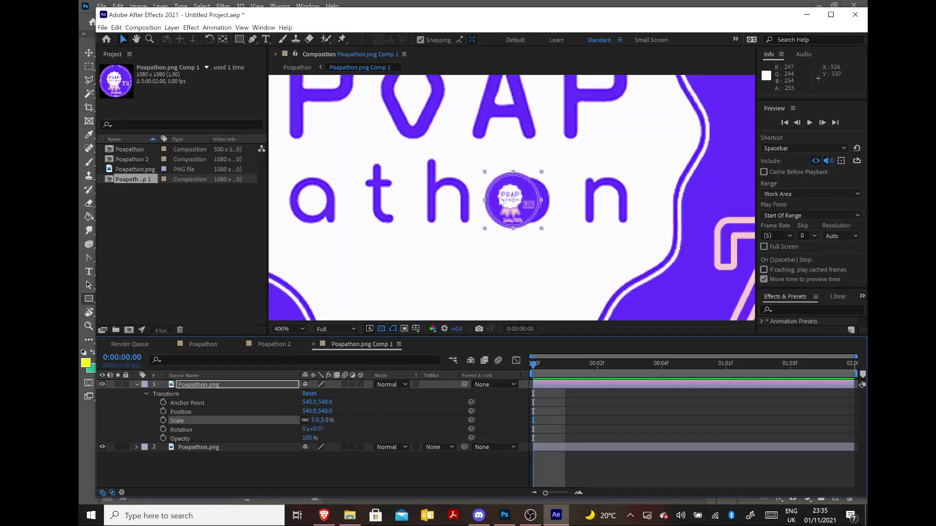
pyautogui.moveTo(502, 201); pyautogui.dragTo(518, 188)
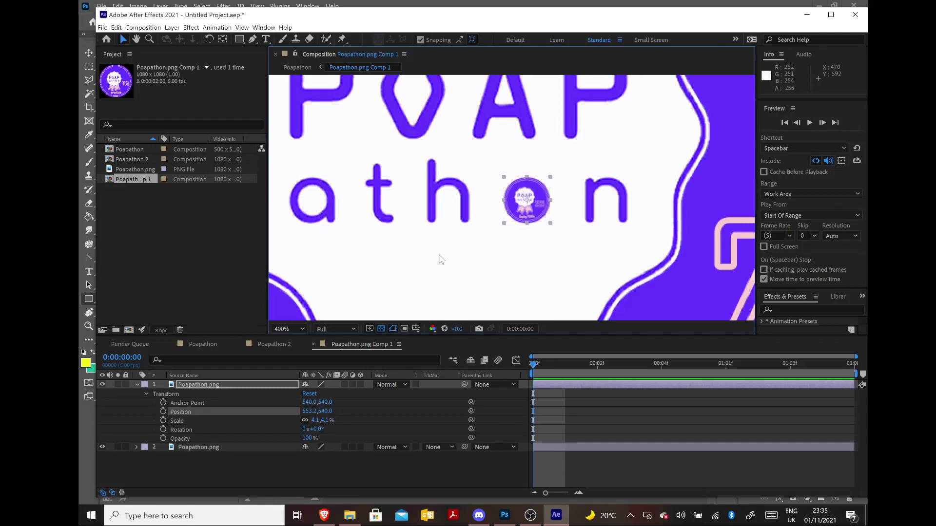
pyautogui.click(398, 286)
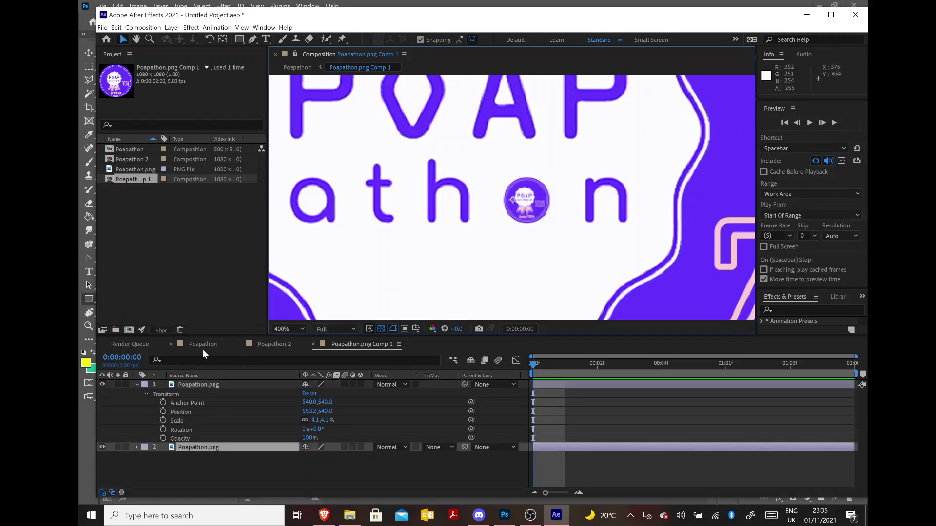
# - In Poapathon, keyframe the nested layer at 0:00:01:04 with Scale 45% and Position 250,250
pyautogui.click(190, 344)
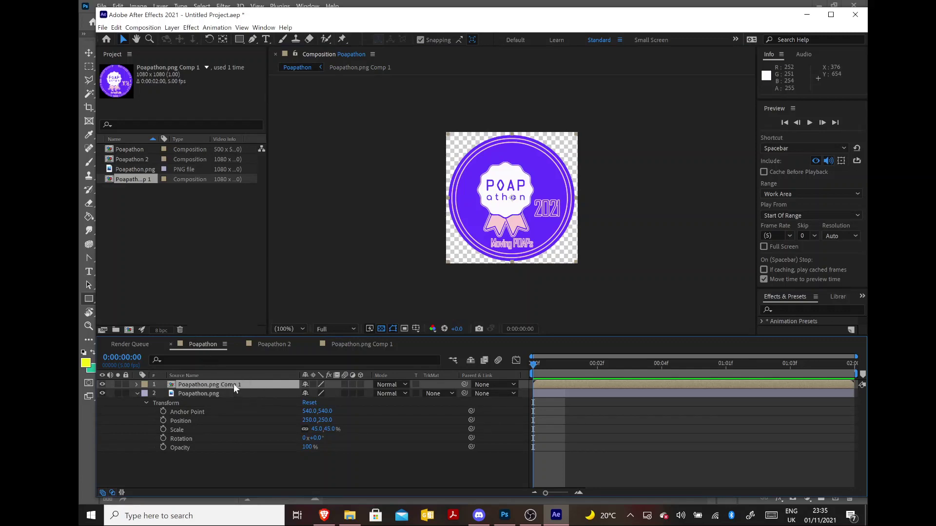
pyautogui.click(137, 393)
pyautogui.click(136, 385)
pyautogui.click(144, 393)
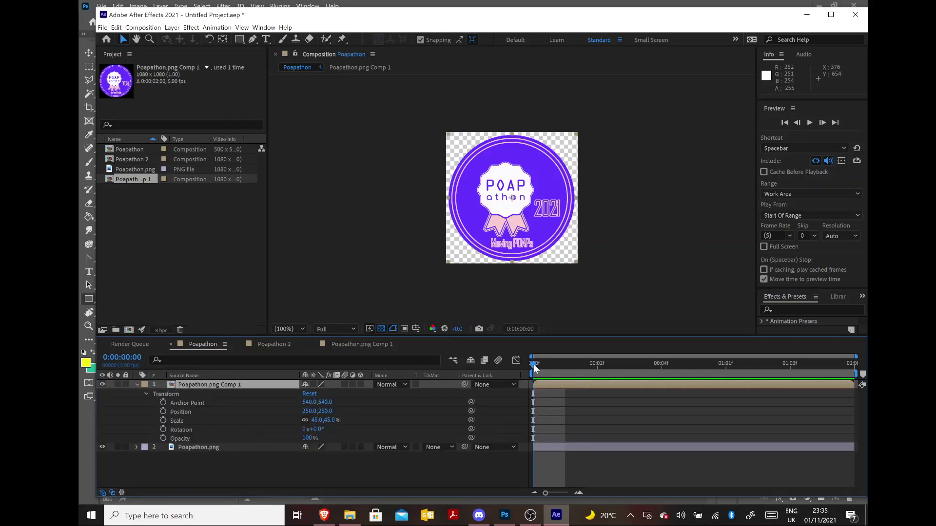
pyautogui.moveTo(533, 364); pyautogui.dragTo(814, 410)
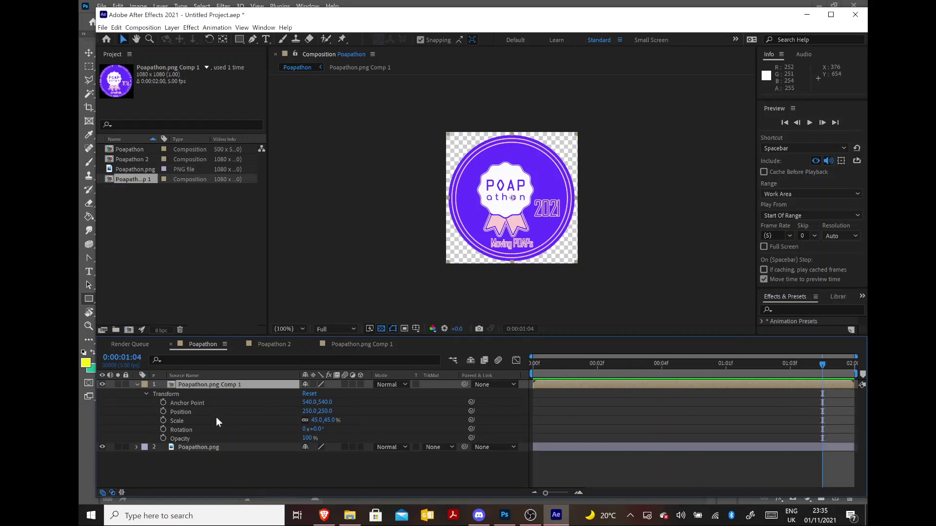
pyautogui.click(163, 420)
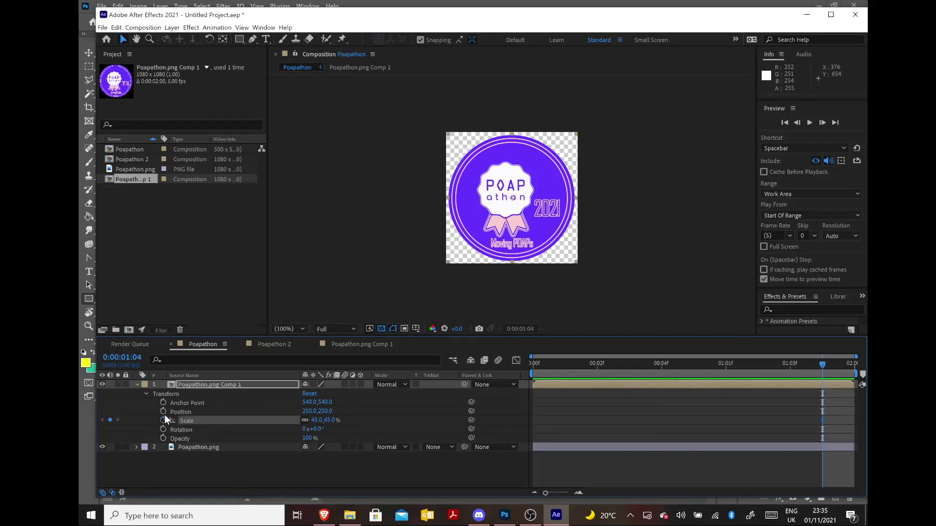
pyautogui.click(163, 412)
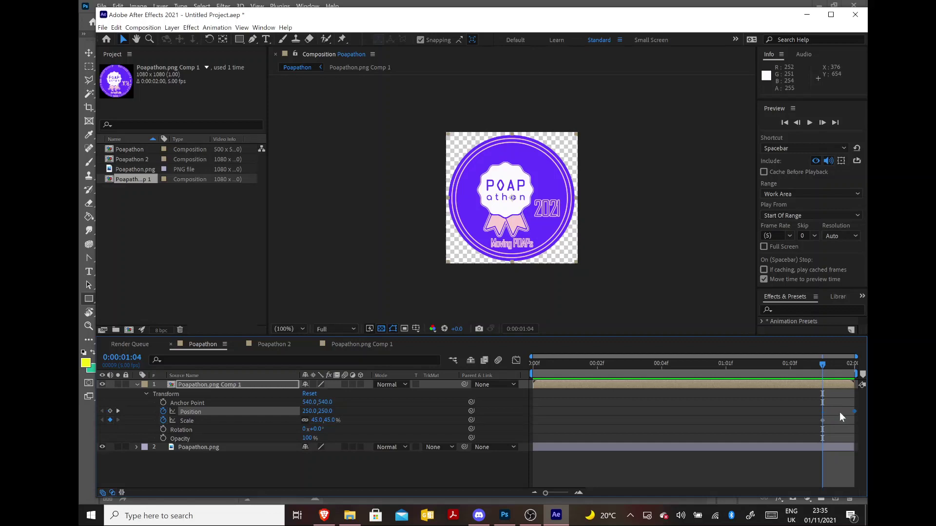
pyautogui.click(824, 421)
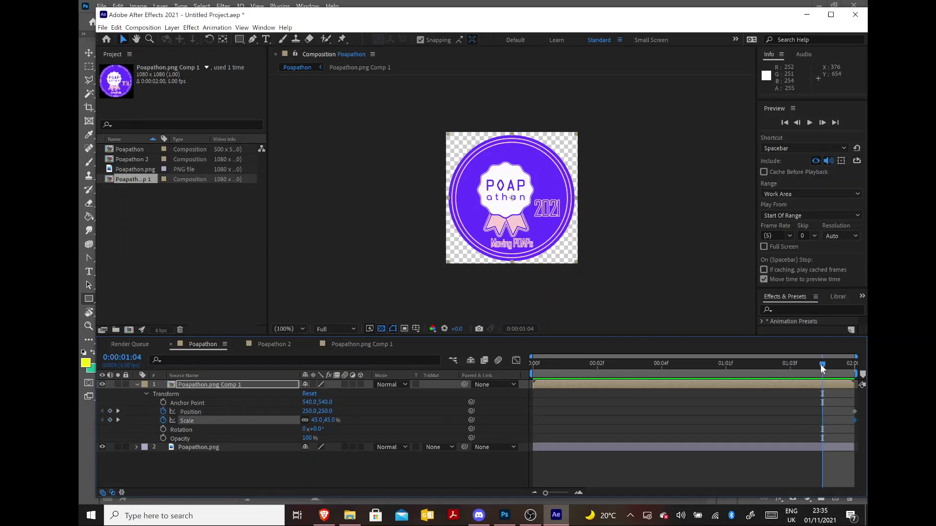
# - At 0:00 shrink the nested badge to 1.9% and centre it in the 'o' (256.6, 250.1)
pyautogui.moveTo(820, 364); pyautogui.dragTo(515, 372)
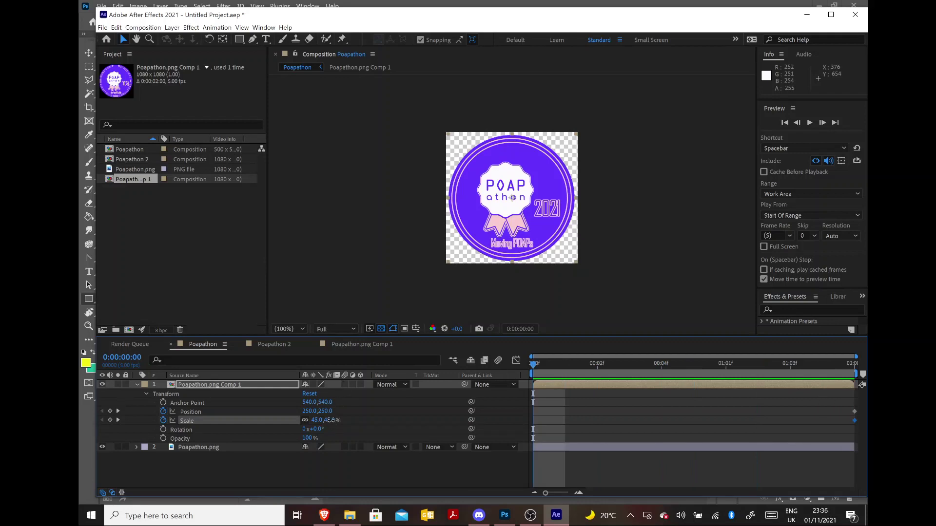
pyautogui.moveTo(331, 420); pyautogui.dragTo(320, 424)
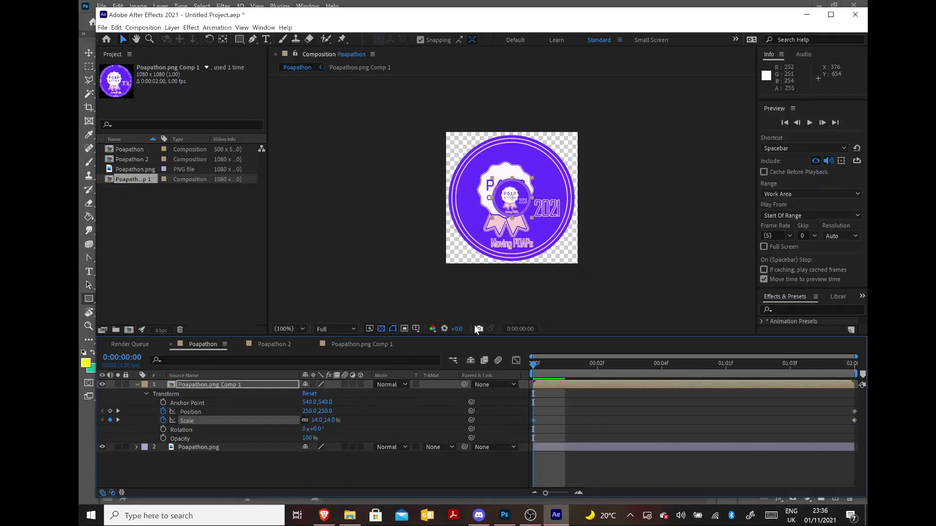
pyautogui.press('.')
pyautogui.press('.')
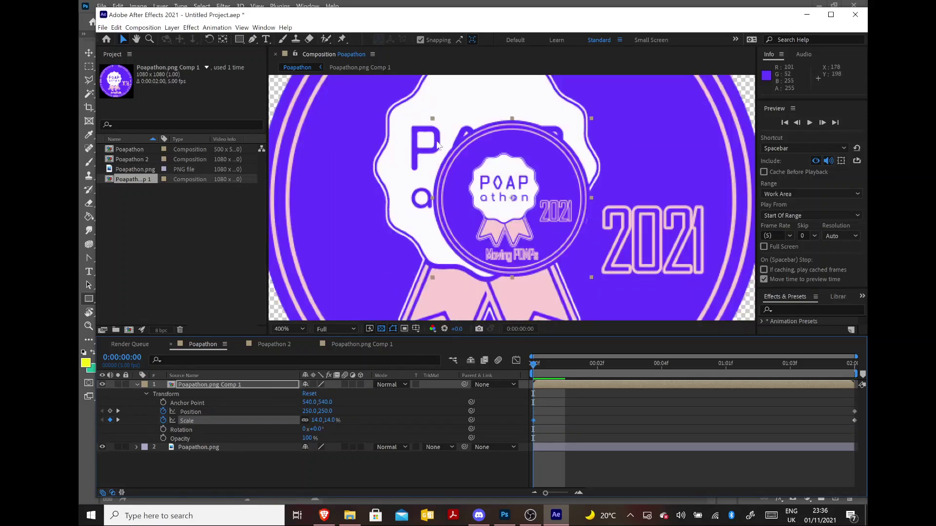
pyautogui.moveTo(433, 123); pyautogui.dragTo(517, 195)
pyautogui.scroll(3, 517, 195)
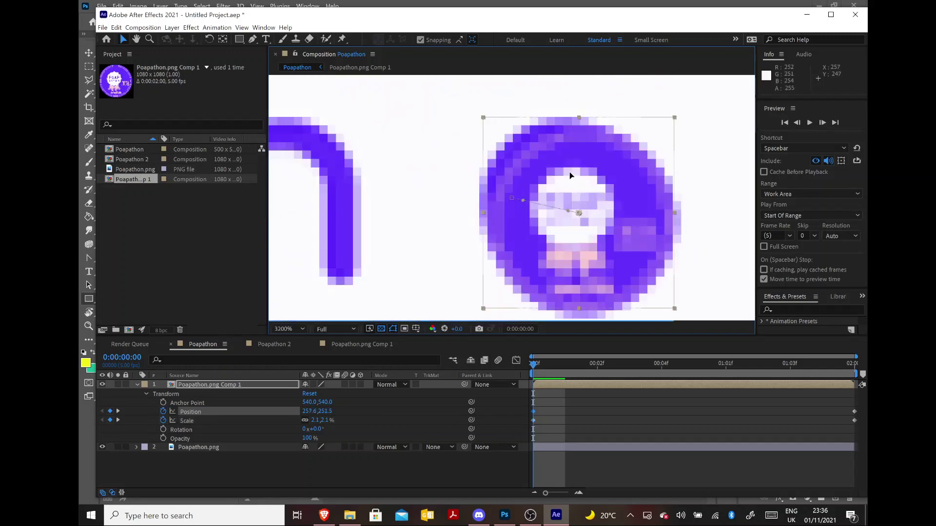
pyautogui.moveTo(579, 187); pyautogui.dragTo(570, 169)
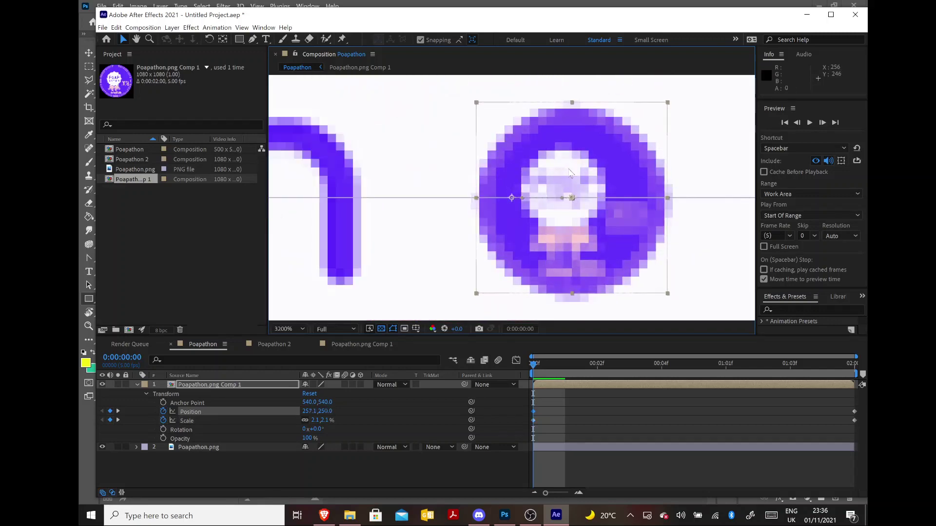
pyautogui.click(477, 104)
pyautogui.moveTo(477, 104); pyautogui.dragTo(484, 111)
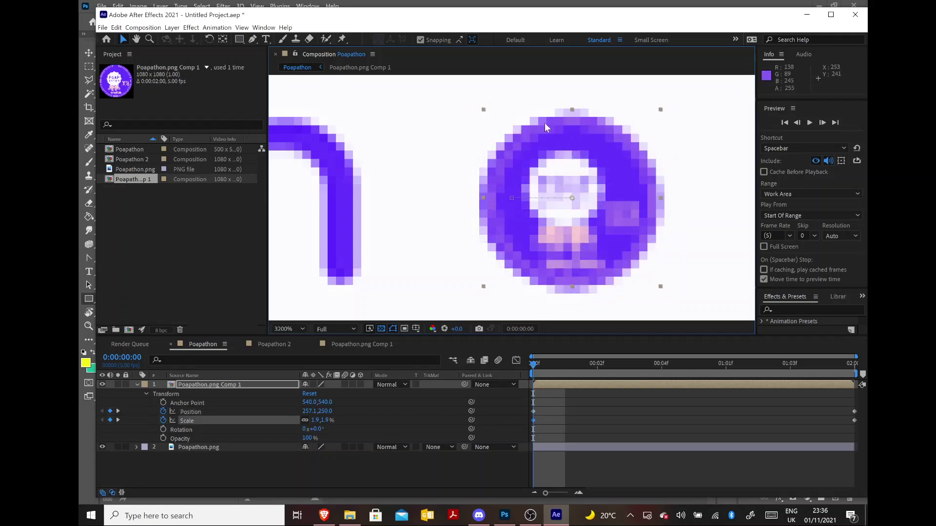
pyautogui.moveTo(545, 134); pyautogui.dragTo(544, 131)
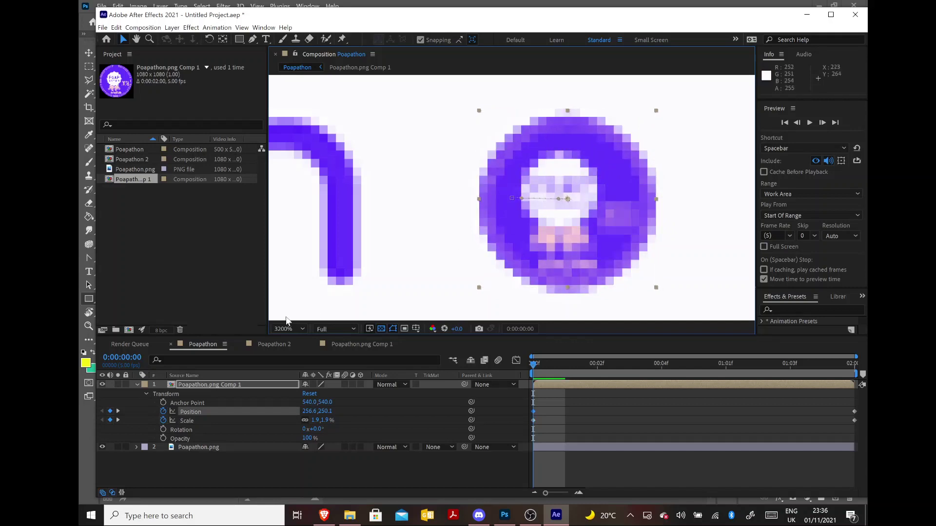
pyautogui.click(227, 296)
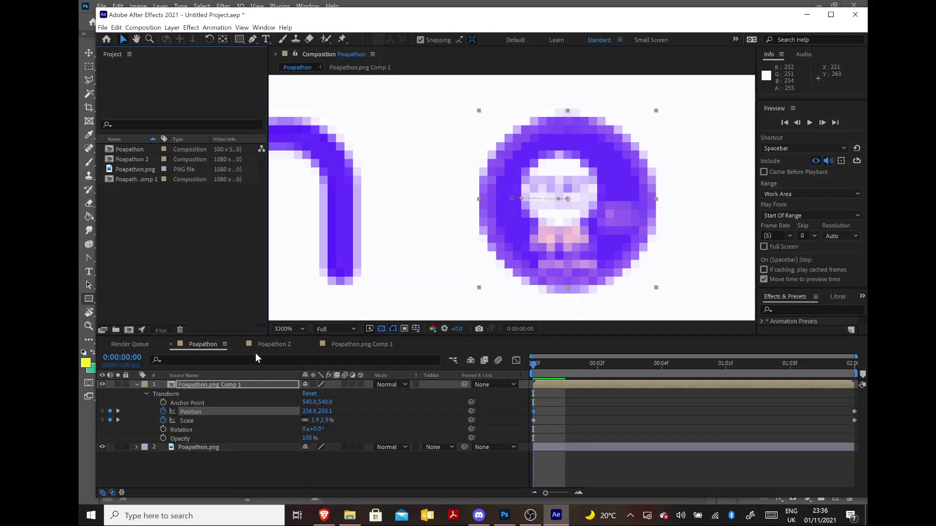
pyautogui.click(289, 328)
pyautogui.click(315, 152)
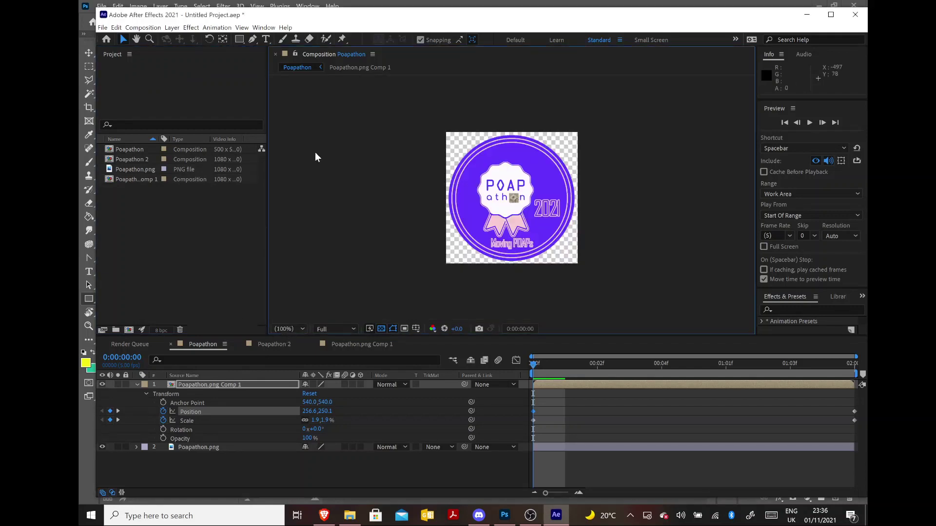
pyautogui.click(228, 290)
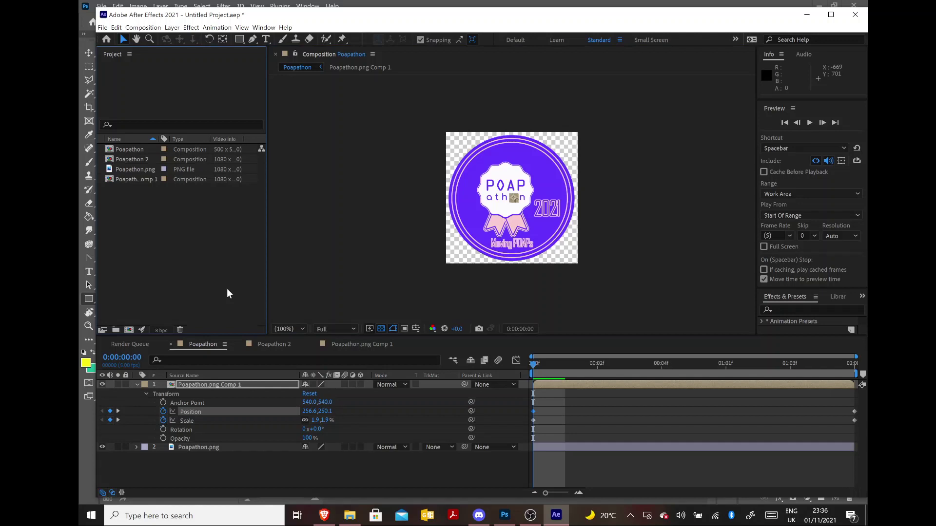
pyautogui.press('space')
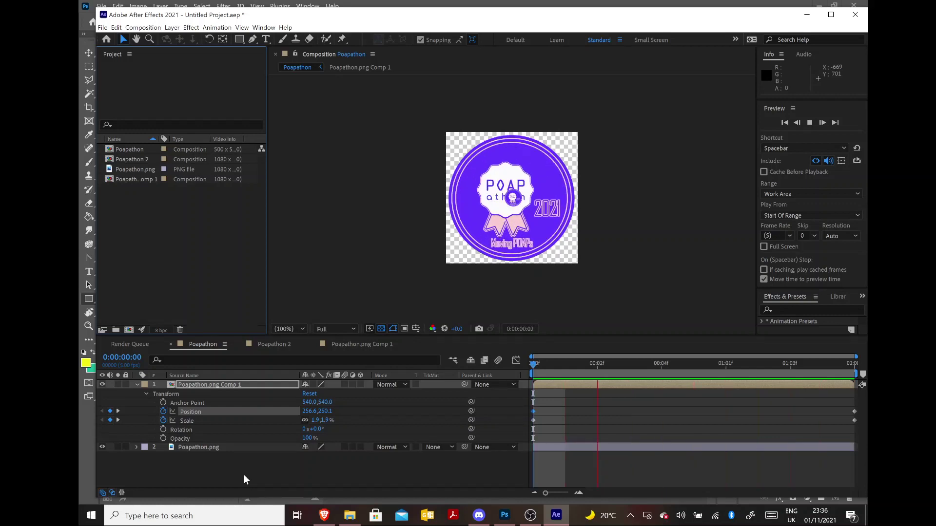
pyautogui.press('space')
# - Add the Poapathon composition to the Render Queue
pyautogui.click(103, 27)
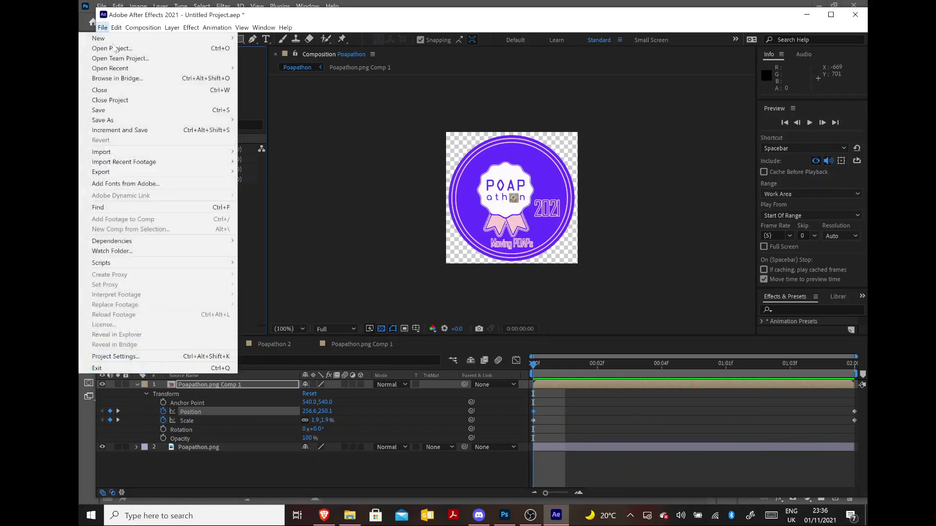
pyautogui.moveTo(184, 173)
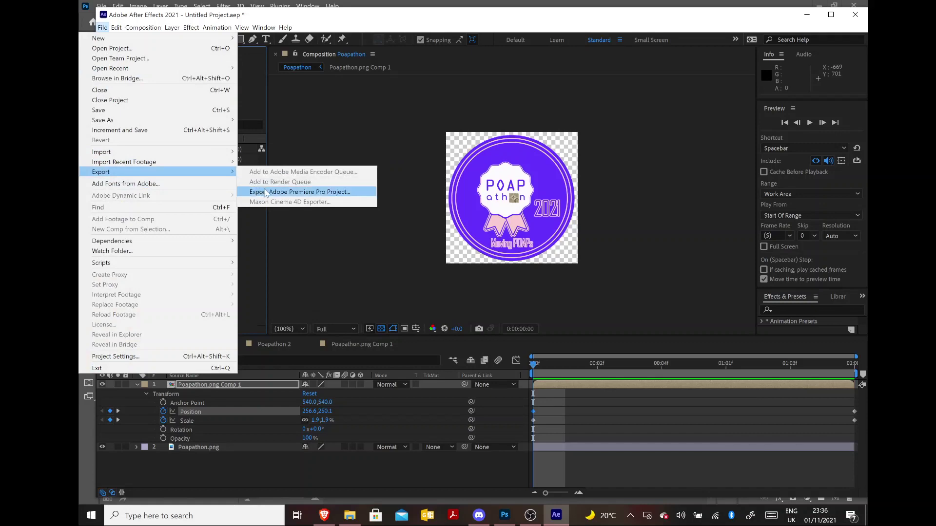
pyautogui.click(224, 480)
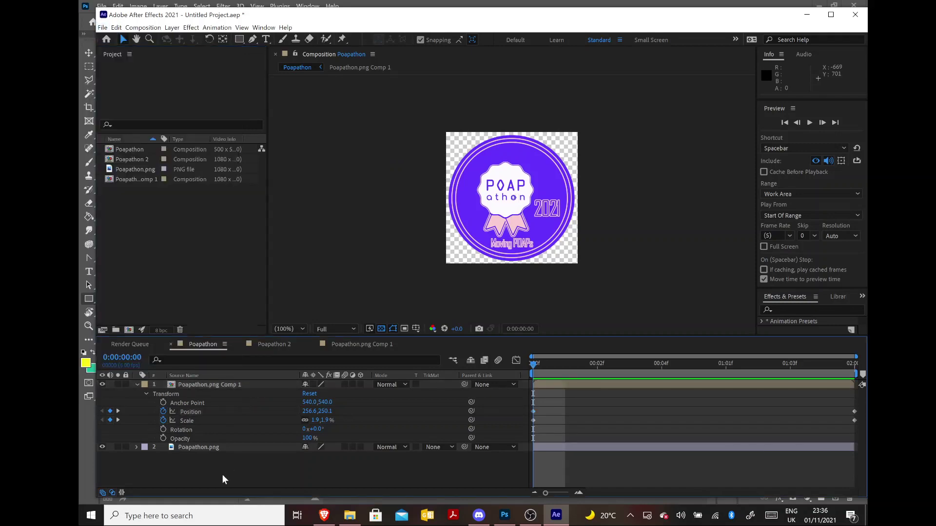
pyautogui.click(102, 27)
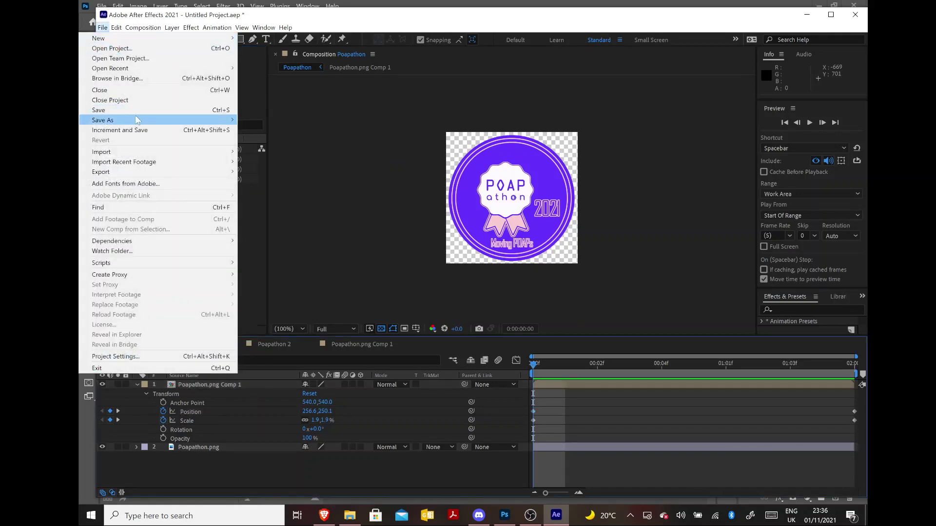
pyautogui.moveTo(206, 174)
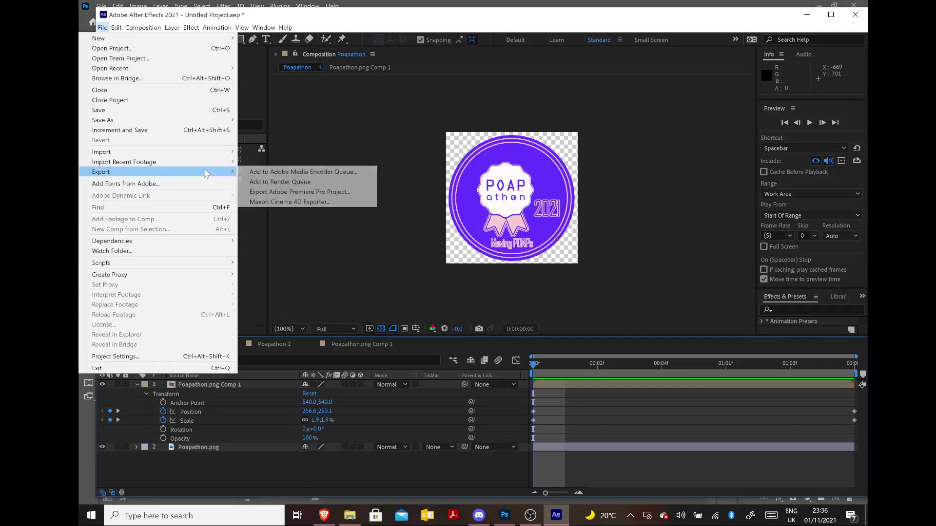
pyautogui.click(266, 184)
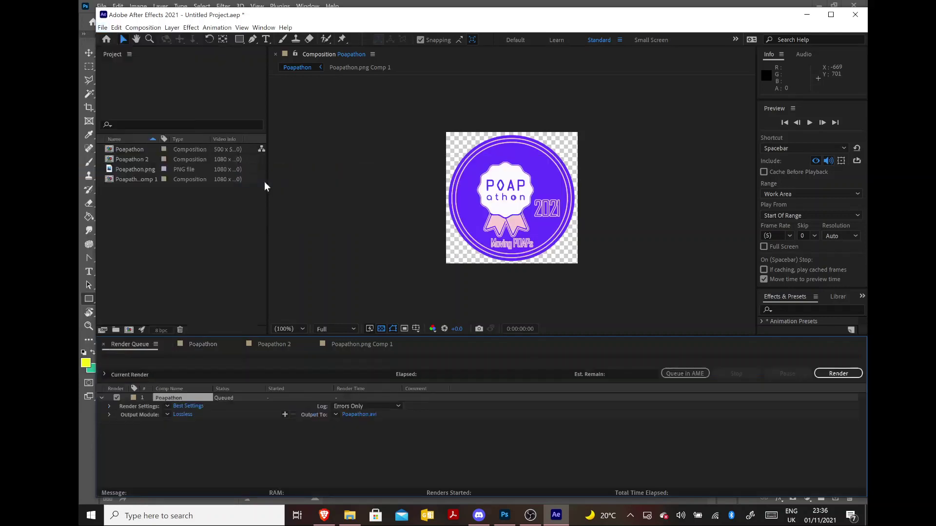
# - Set the AVI output module channels to RGB + Alpha
pyautogui.click(188, 415)
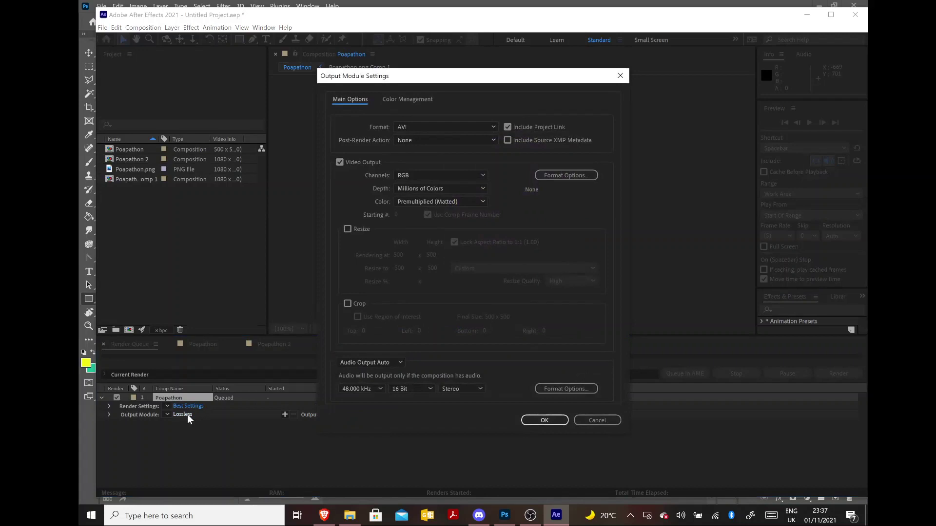
pyautogui.click(422, 175)
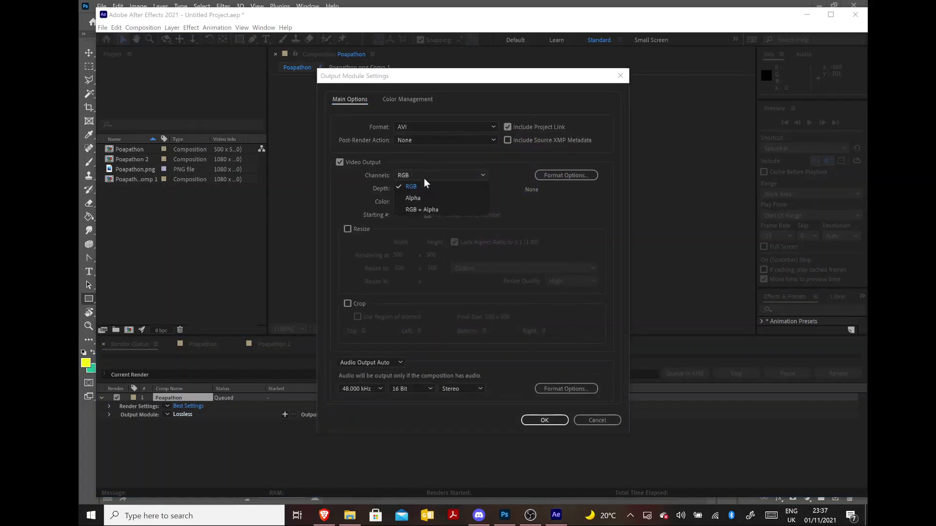
pyautogui.click(419, 208)
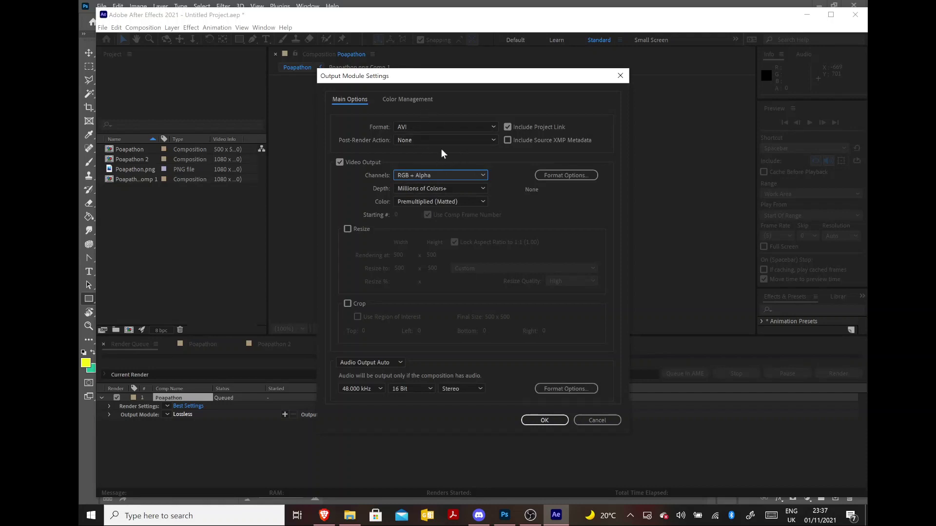
pyautogui.click(539, 422)
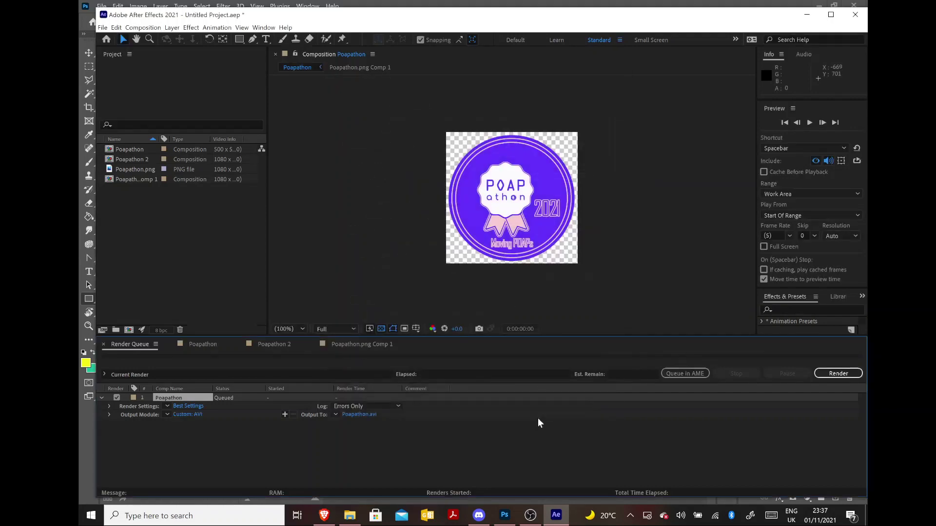
# - Set the output file to Poapathon.avi and render the queue
pyautogui.click(370, 415)
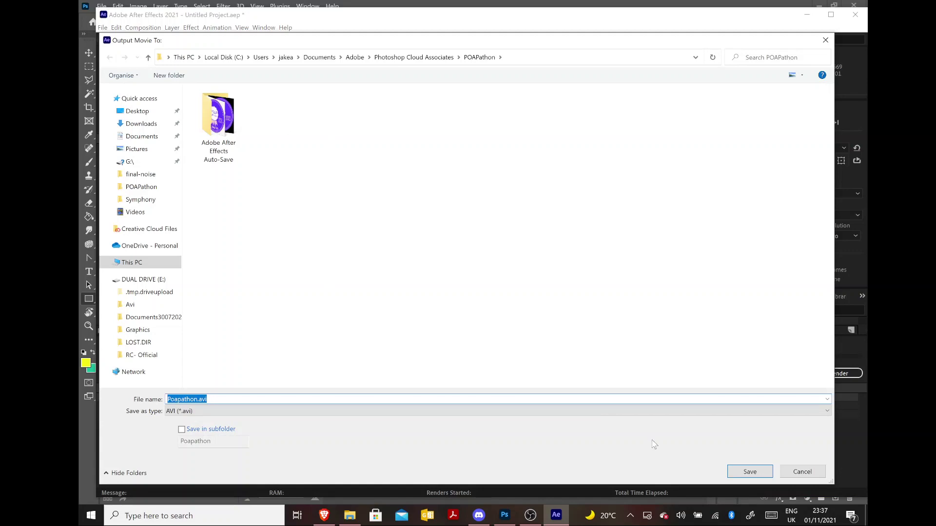
pyautogui.click(735, 469)
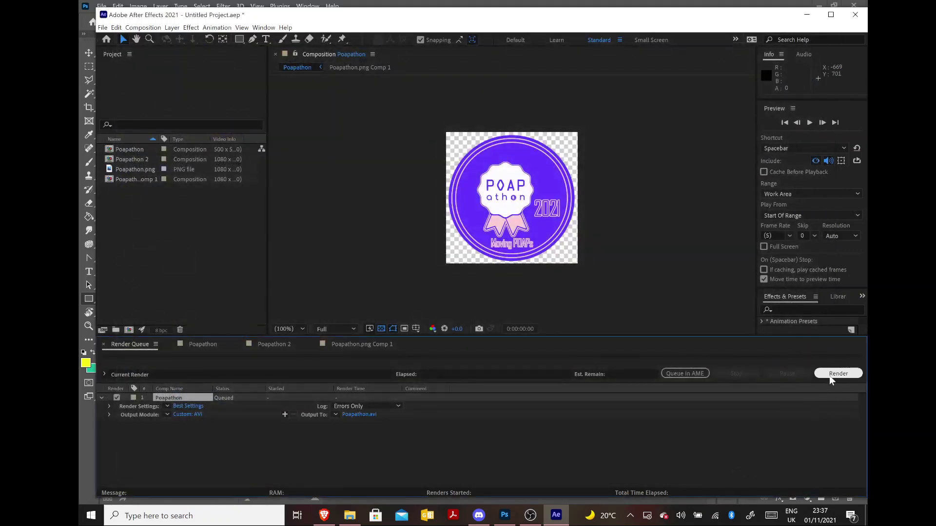
pyautogui.click(829, 377)
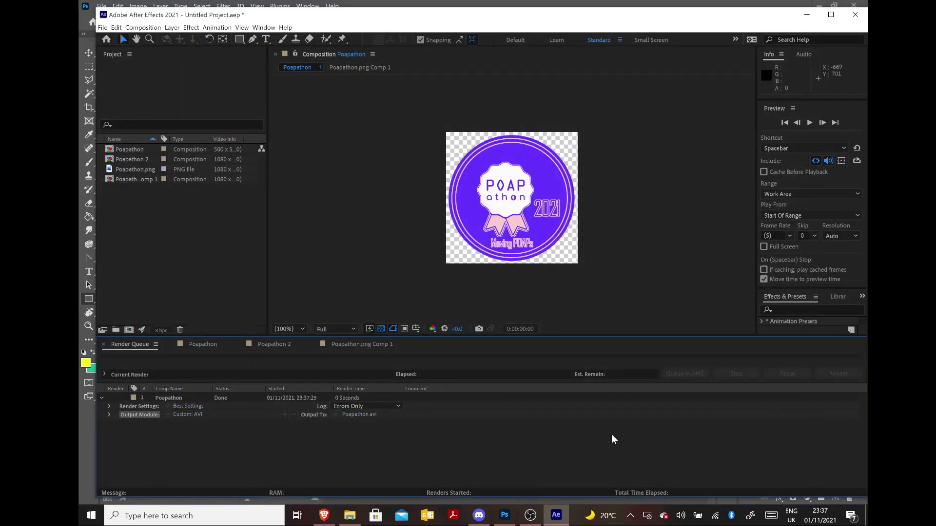
# - In Photoshop, import Poapathon.avi with Video Frames to Layers as a 10-frame 500×500 document
pyautogui.click(505, 515)
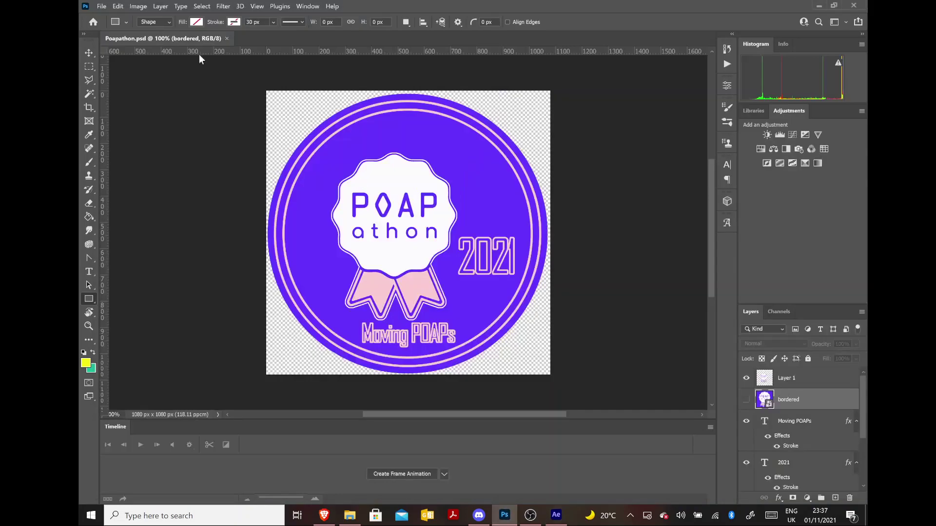
pyautogui.click(103, 11)
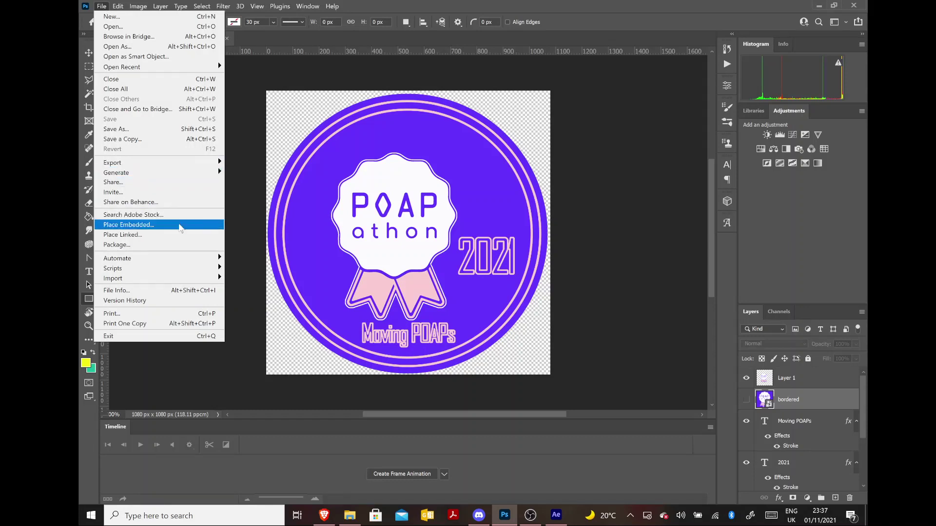
pyautogui.moveTo(194, 281)
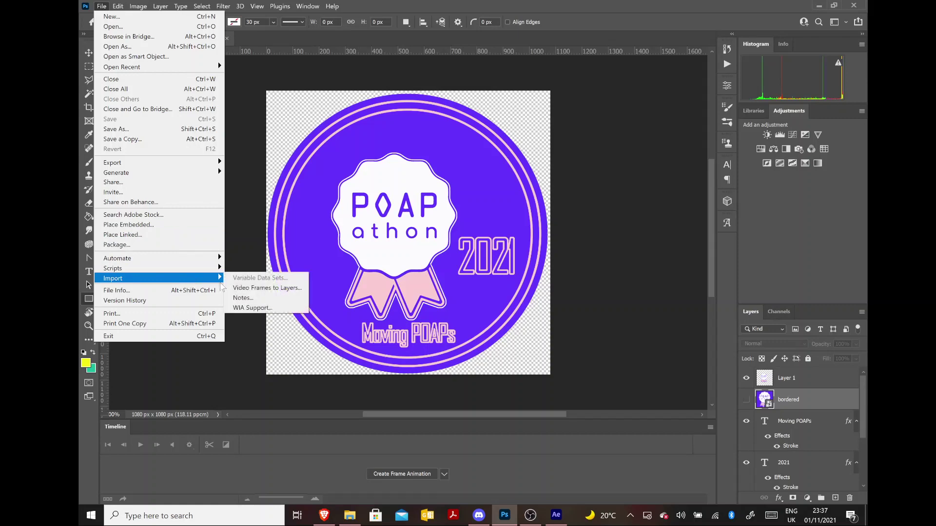
pyautogui.click(256, 289)
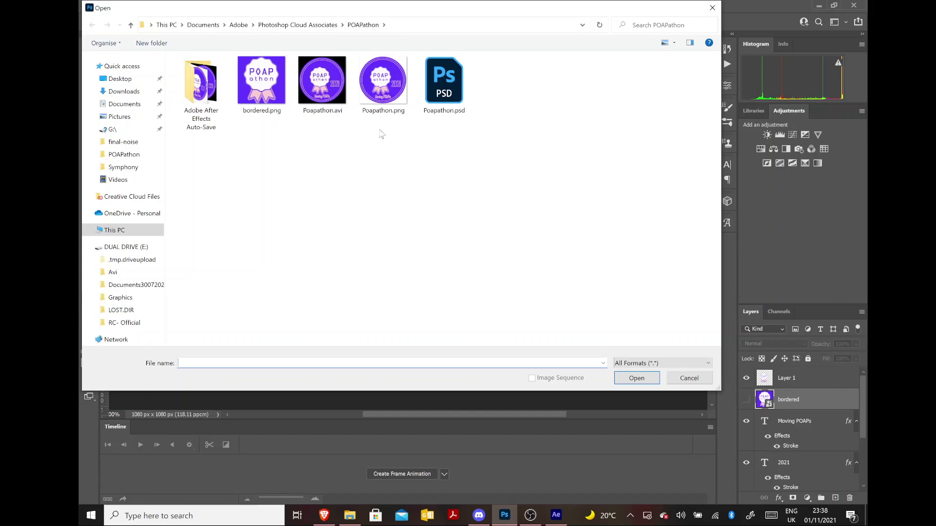
pyautogui.click(333, 104)
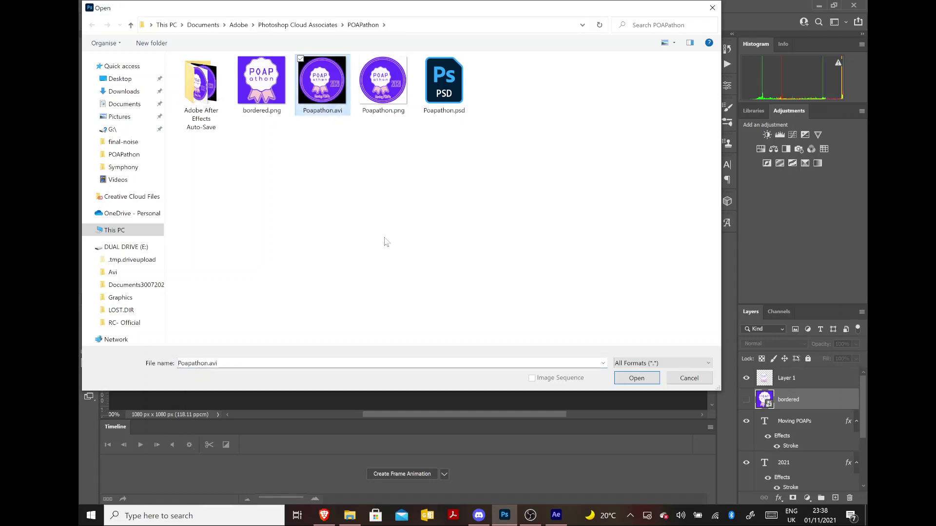
pyautogui.click(622, 373)
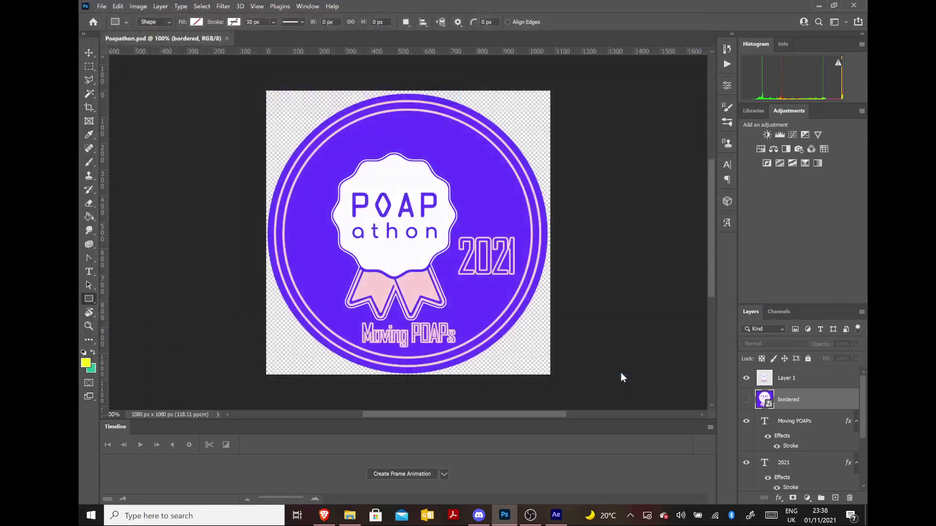
pyautogui.click(539, 130)
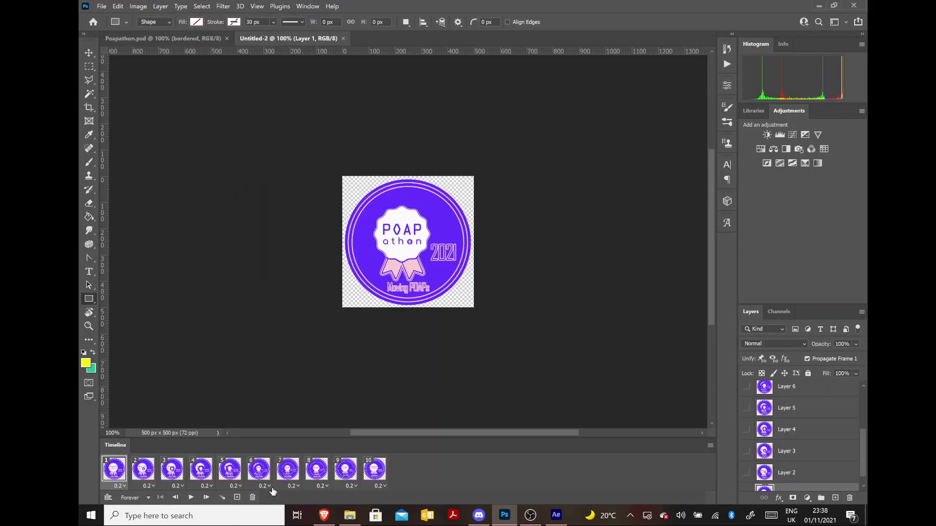
# - Preview the animation, then Save for Web as a looping 256-colour GIF named Poap.gif
pyautogui.click(190, 497)
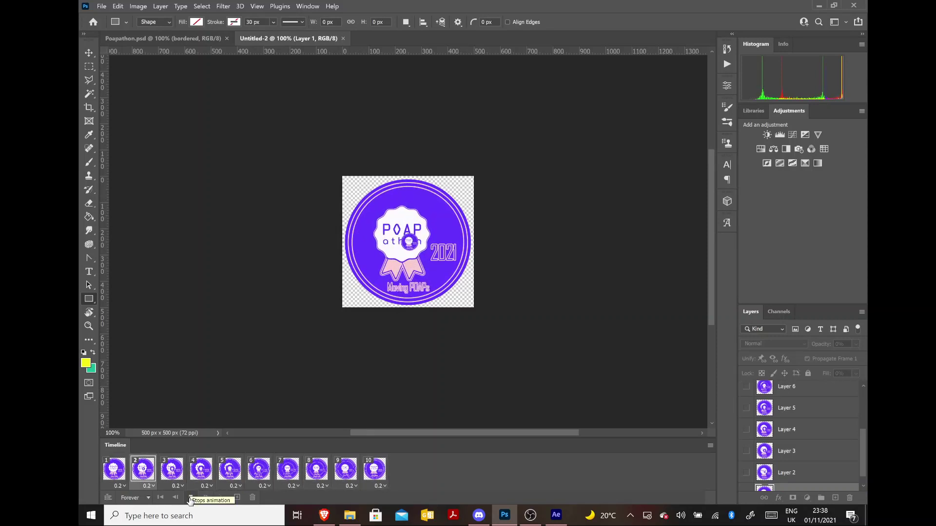
pyautogui.click(191, 498)
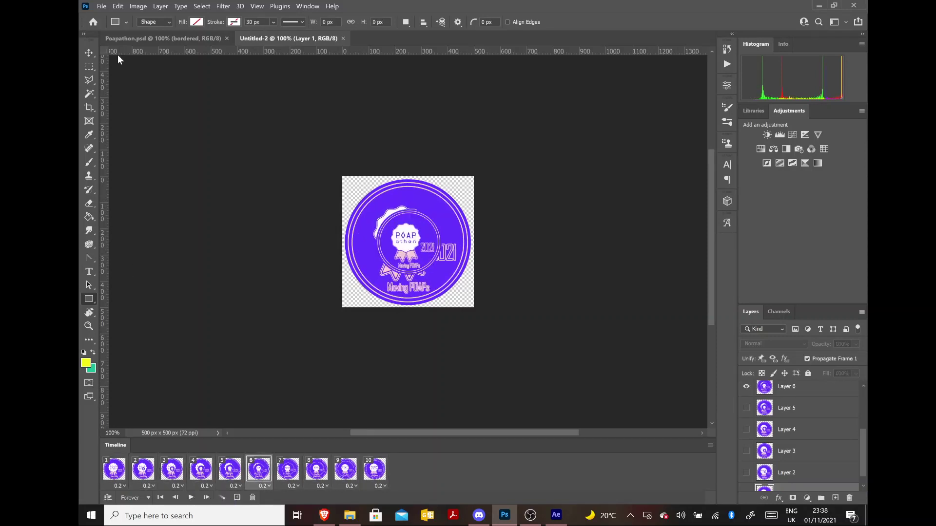
pyautogui.click(106, 7)
pyautogui.moveTo(195, 163)
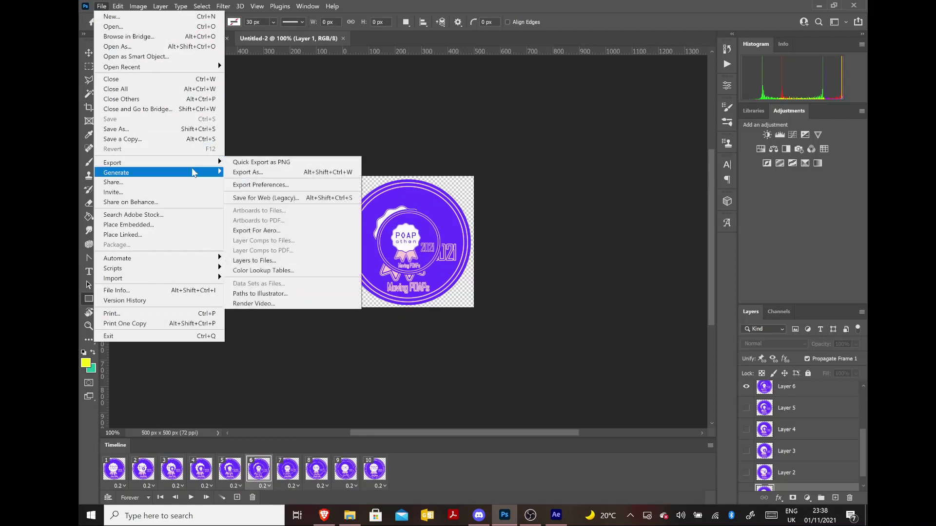
pyautogui.click(250, 198)
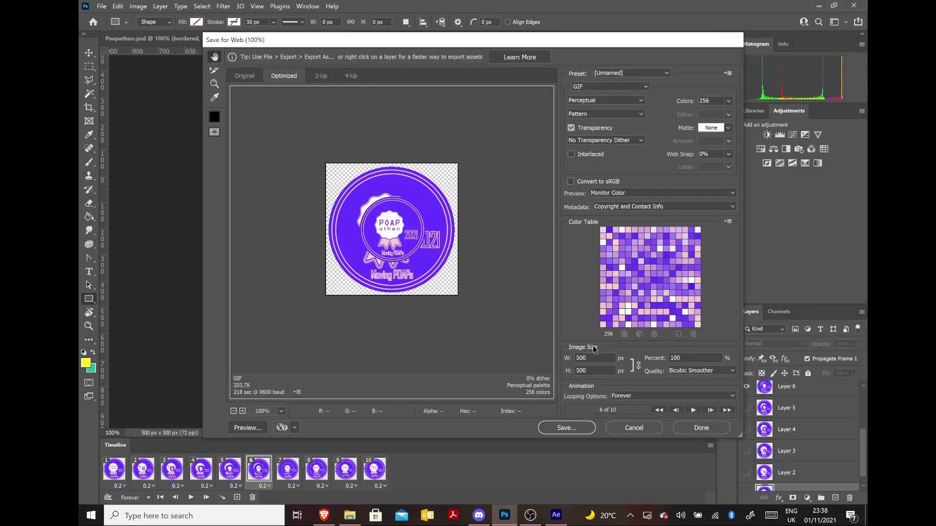
pyautogui.click(555, 429)
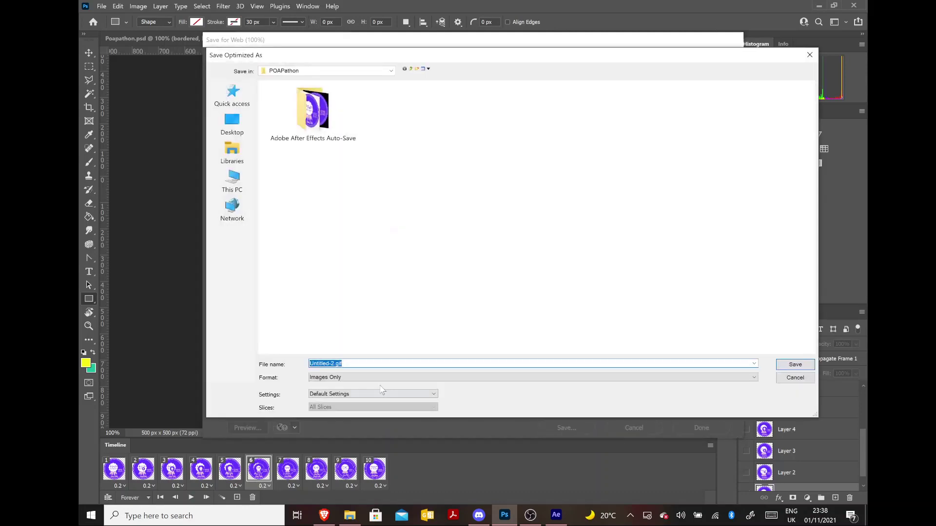
pyautogui.click(334, 365)
pyautogui.moveTo(334, 364); pyautogui.dragTo(288, 366)
pyautogui.write('Poap')
pyautogui.press('Return')
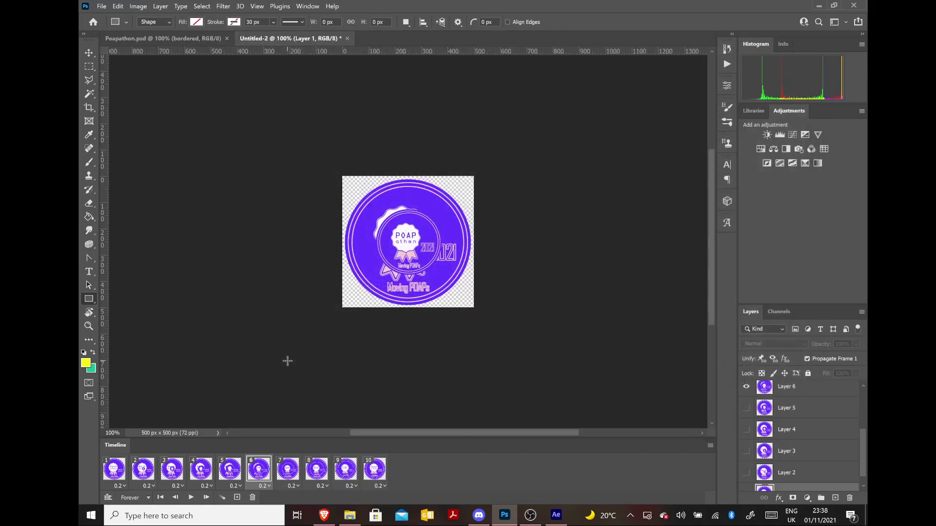
# - On ezgif's GIF to APNG page, upload Poap.gif and convert it to animated PNG
pyautogui.click(324, 515)
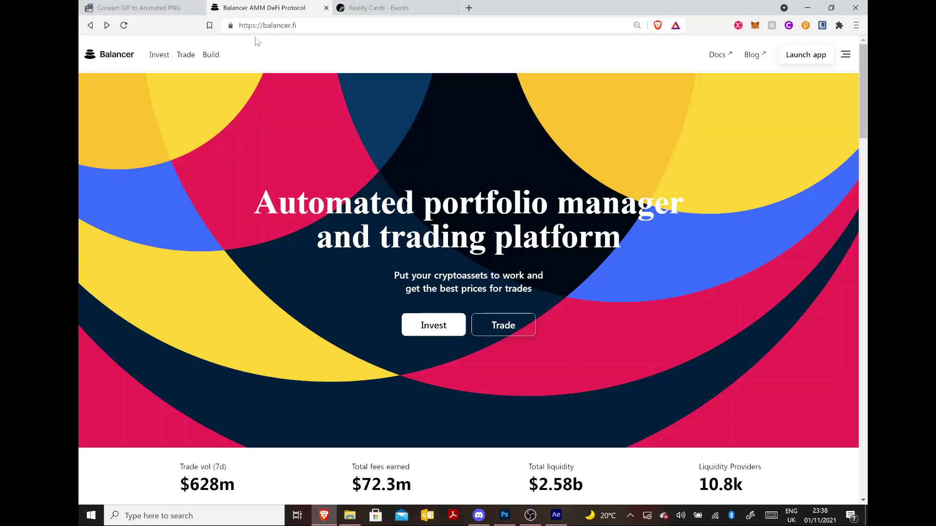
pyautogui.click(156, 11)
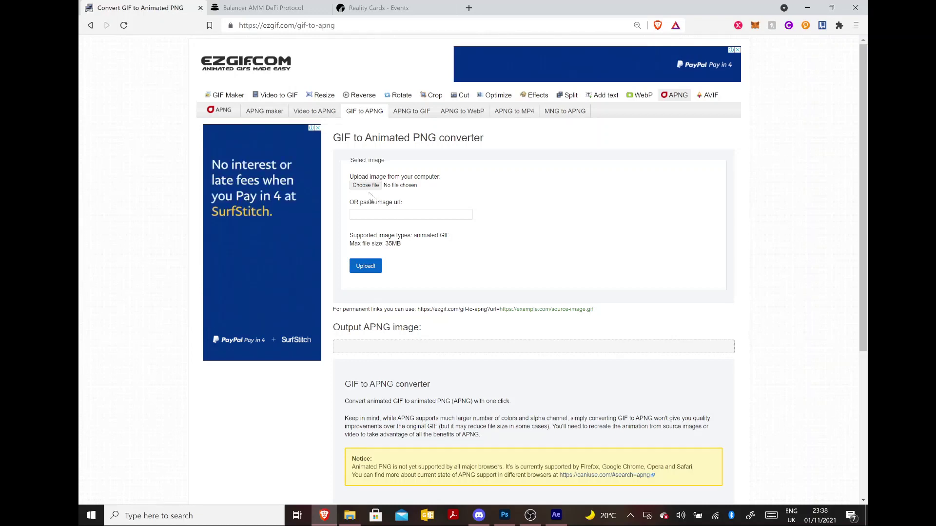
pyautogui.click(369, 190)
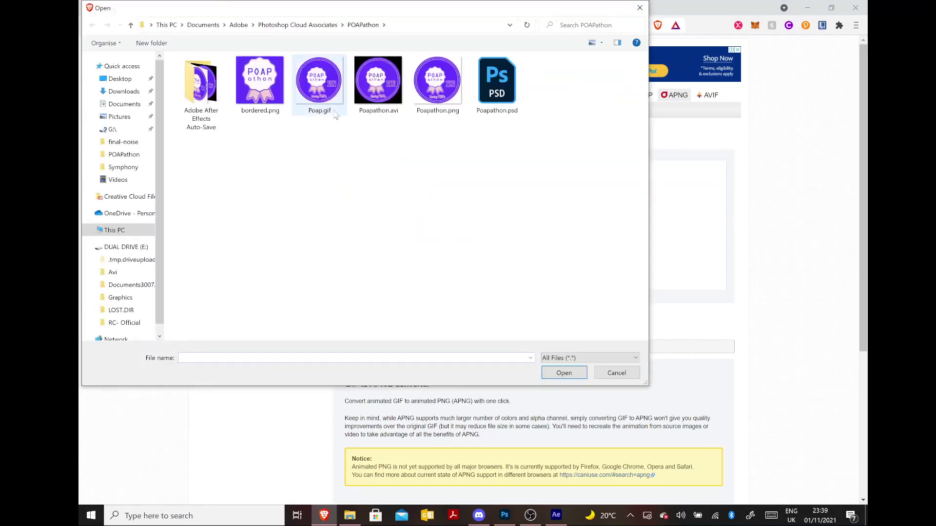
pyautogui.click(325, 101)
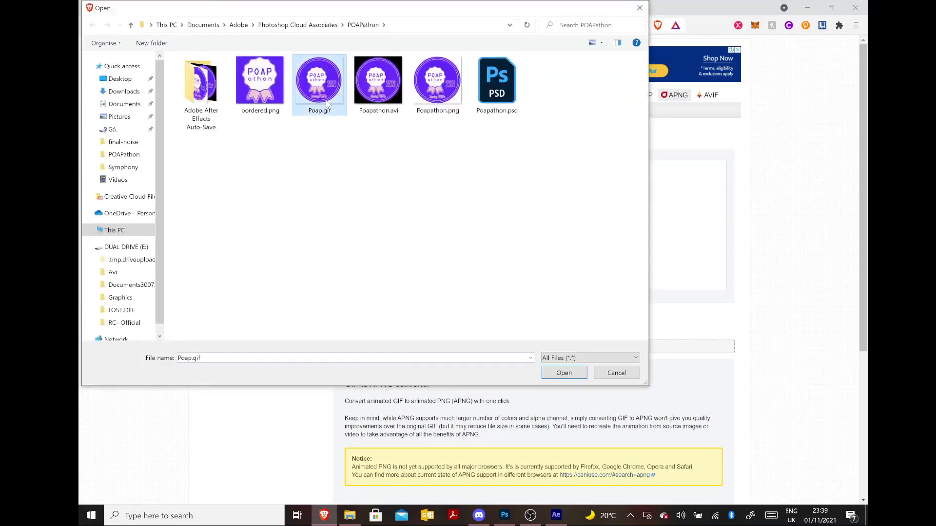
pyautogui.click(557, 374)
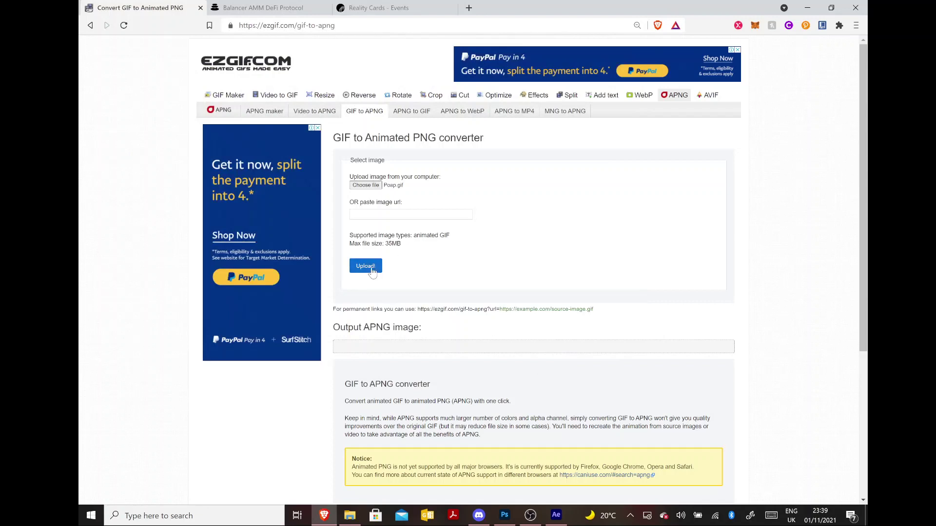
pyautogui.click(373, 270)
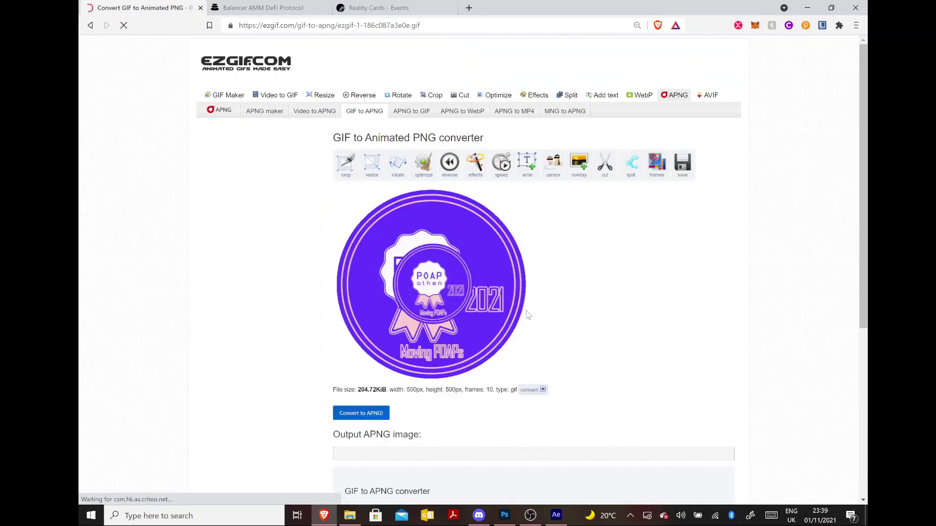
pyautogui.click(343, 414)
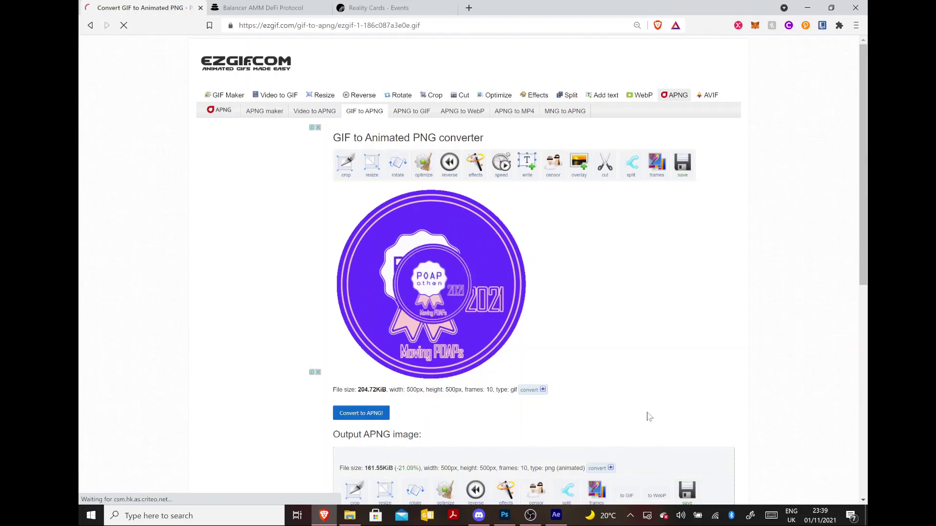
# - Download the 500×500 10-frame animated PNG as Poap.png
pyautogui.scroll(-5, 726, 393)
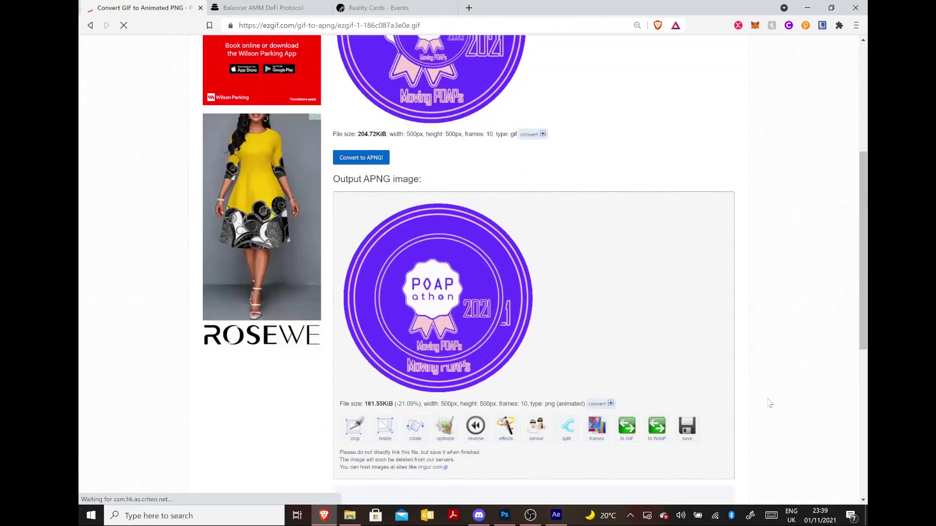
pyautogui.scroll(-1, 769, 404)
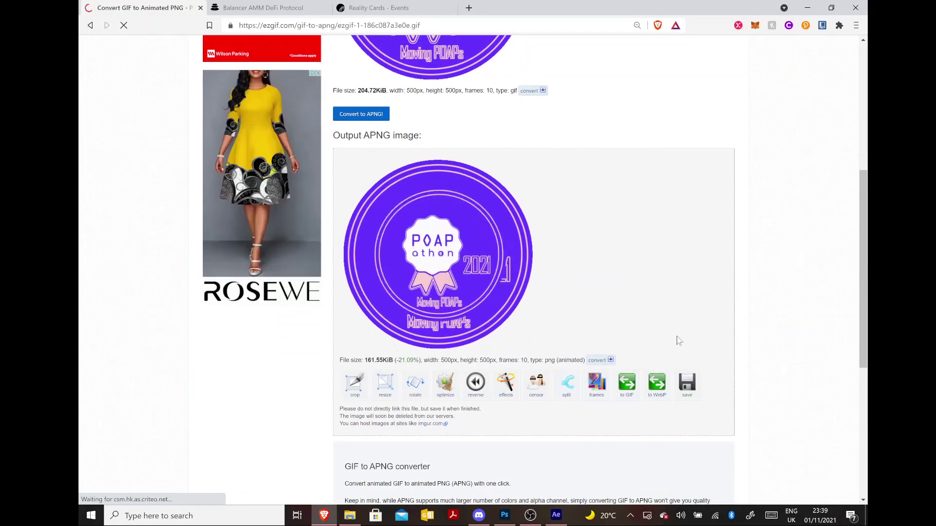
pyautogui.click(695, 387)
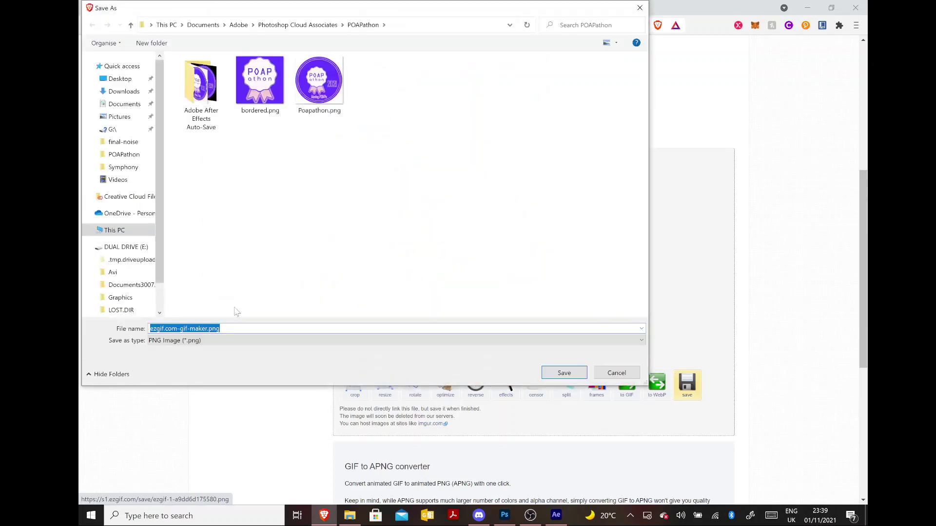
pyautogui.moveTo(207, 329); pyautogui.dragTo(137, 325)
pyautogui.press('BackSpace')
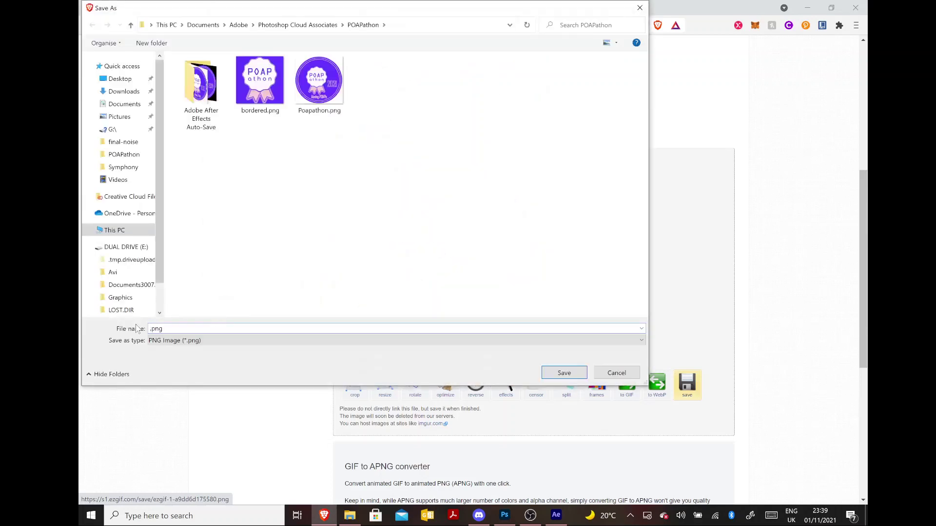
pyautogui.write('Poap')
pyautogui.press('Return')
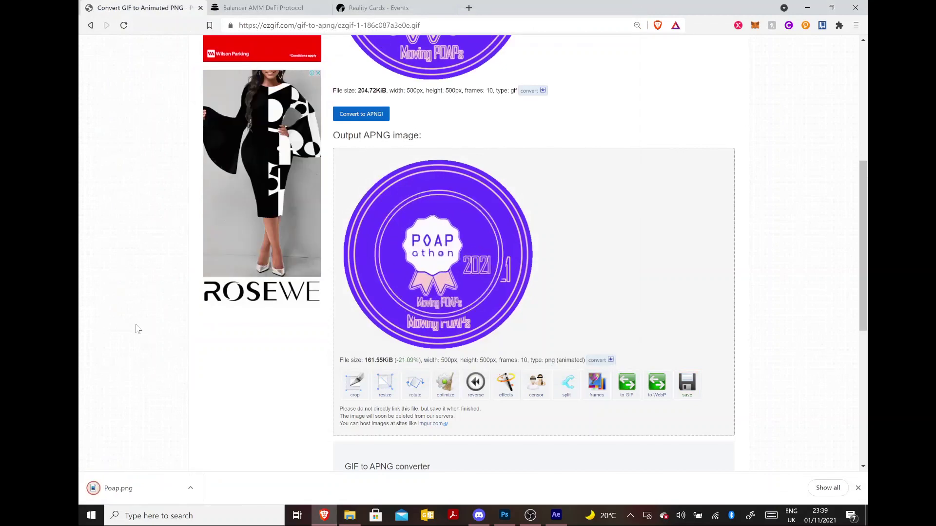
# - Open the downloaded Poap.png in Windows Photos to view the POAPathon 2021 badge
pyautogui.click(136, 489)
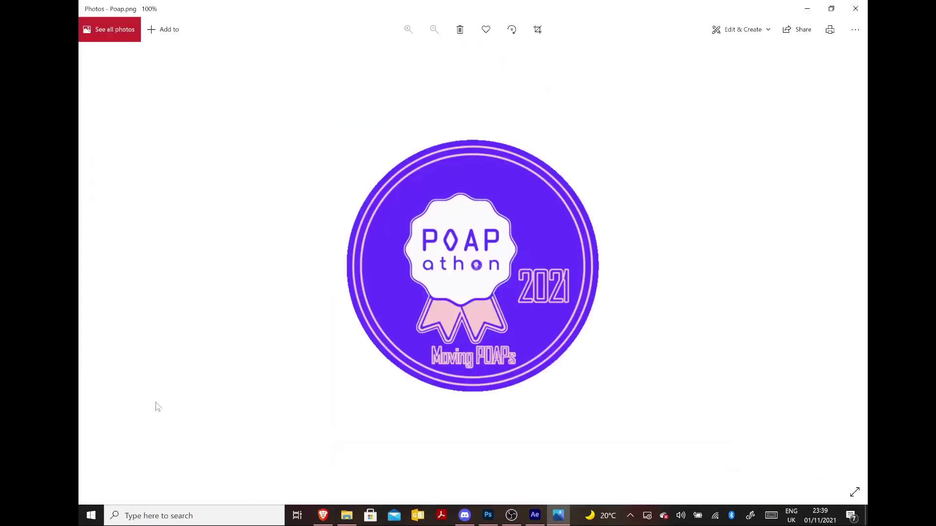